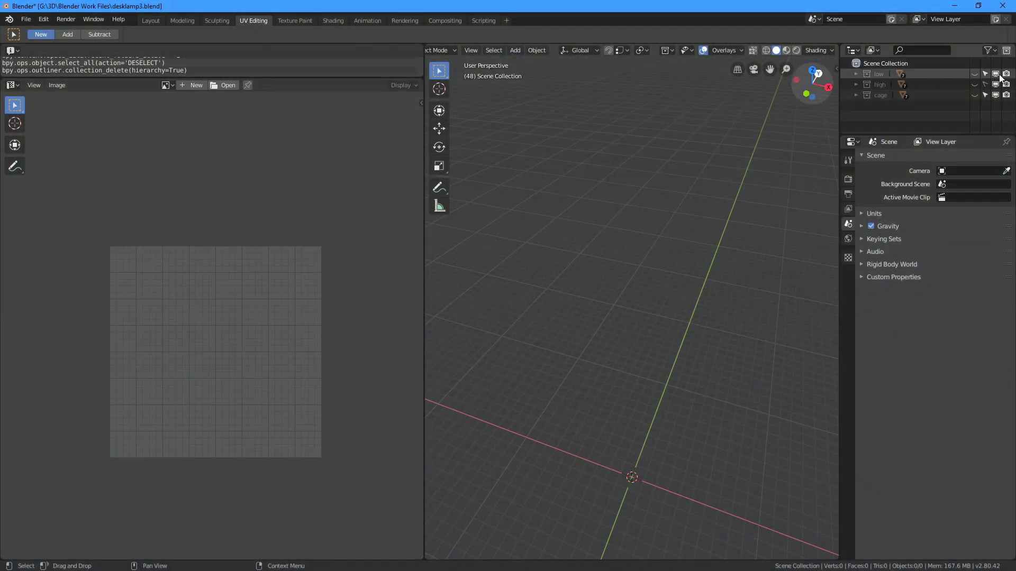
- Show the low collection in the viewport and expand its object list in the Outliner
left_click(976, 75)
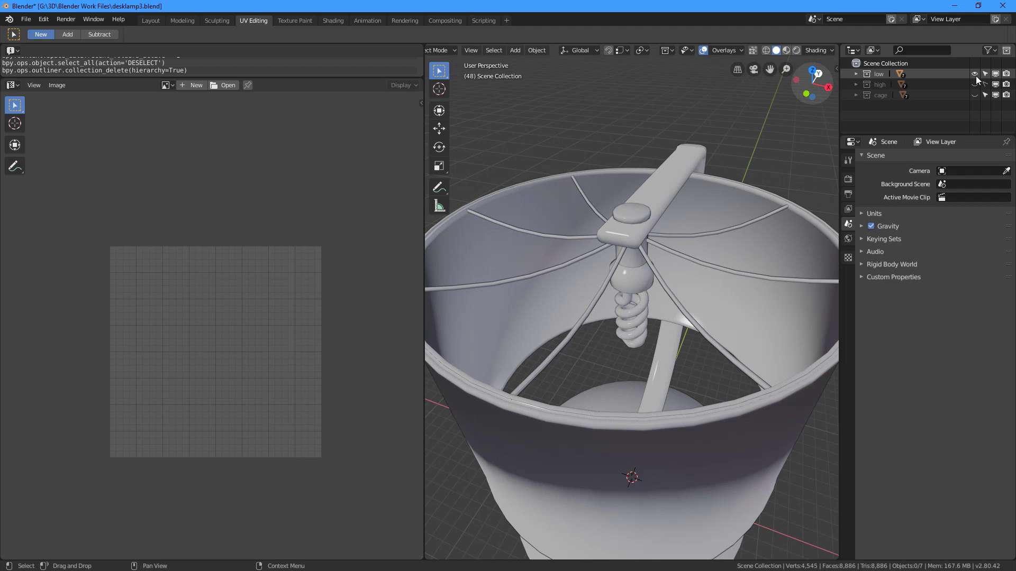
middle_click_drag(752, 296, 750, 222)
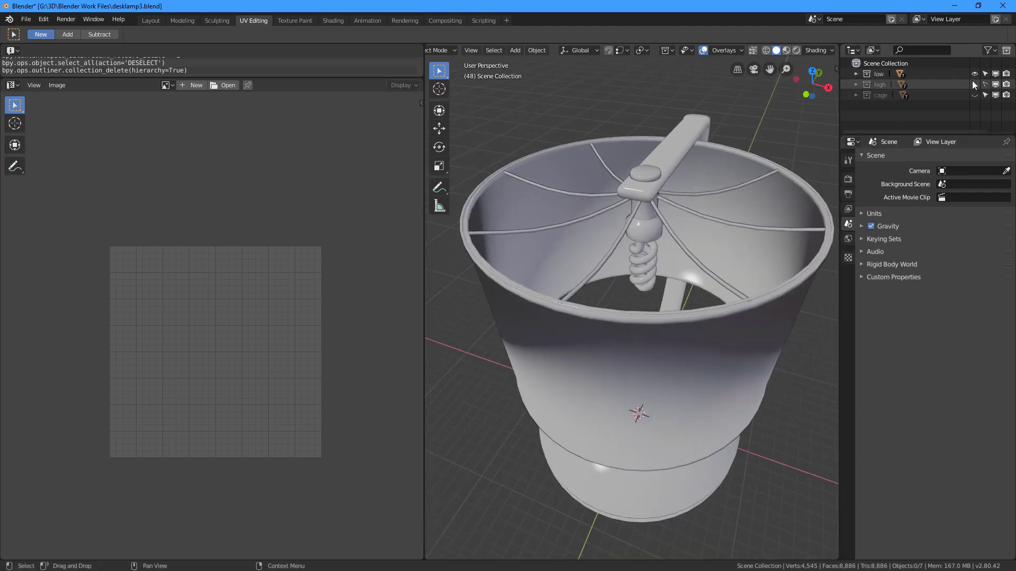
left_click(878, 74)
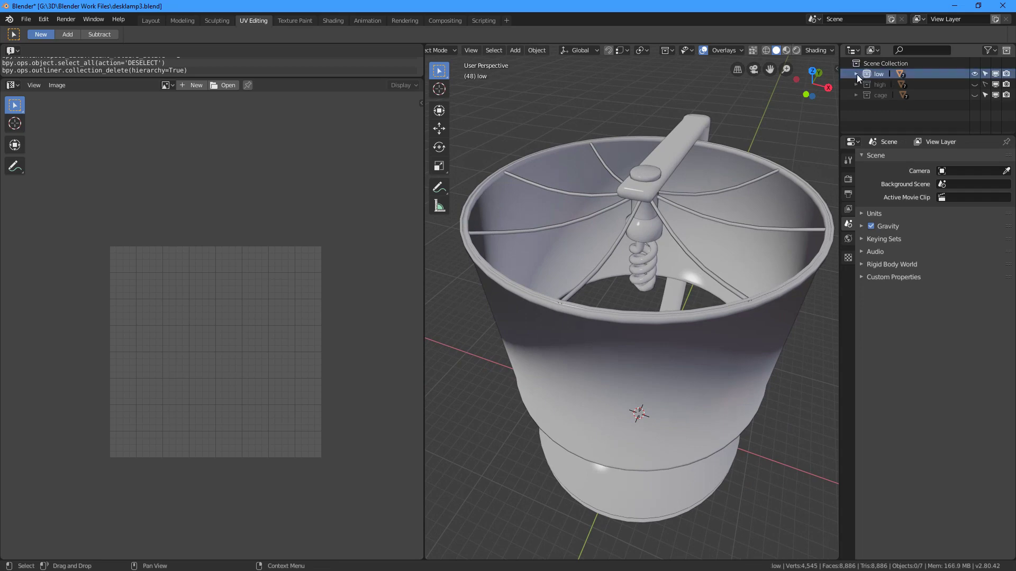
left_click(857, 74)
- Check the Triangulate modifier on arm_low, boltBottom_low, boltTop_low and foot_low
left_click(896, 85)
left_click(924, 84)
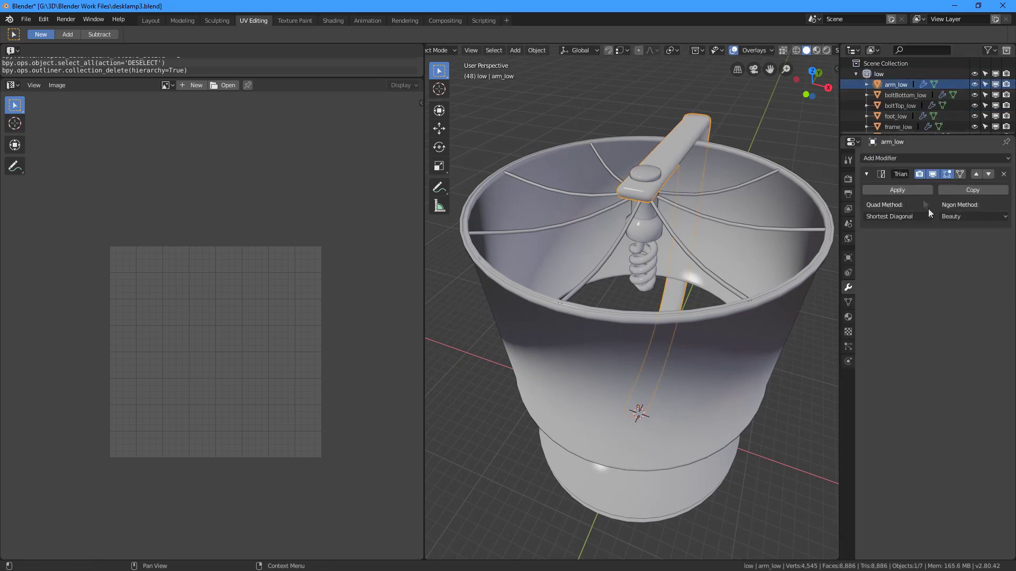
left_click(900, 95)
left_click(900, 106)
left_click(898, 116)
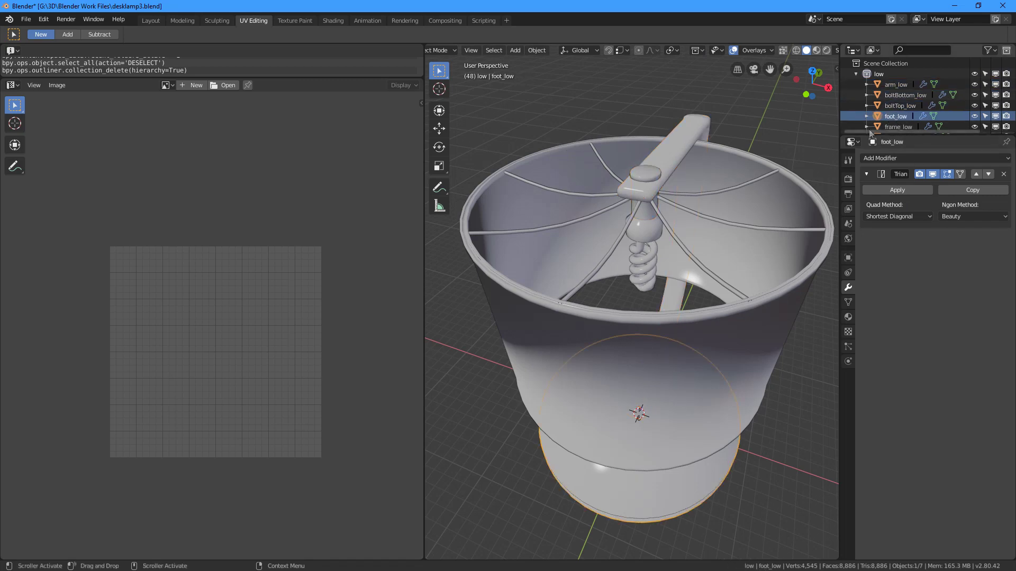
- Select the lampshade frame_low and enter Edit Mode to see its UVs
left_click(742, 180)
left_click(734, 163)
key("Tab")
- Triangulate frame_low's faces, convert them back with Tris to Quads, and return to Object Mode
middle_click_drag(735, 163, 723, 188)
key("ctrl+t")
scroll(723, 188, "up", 3)
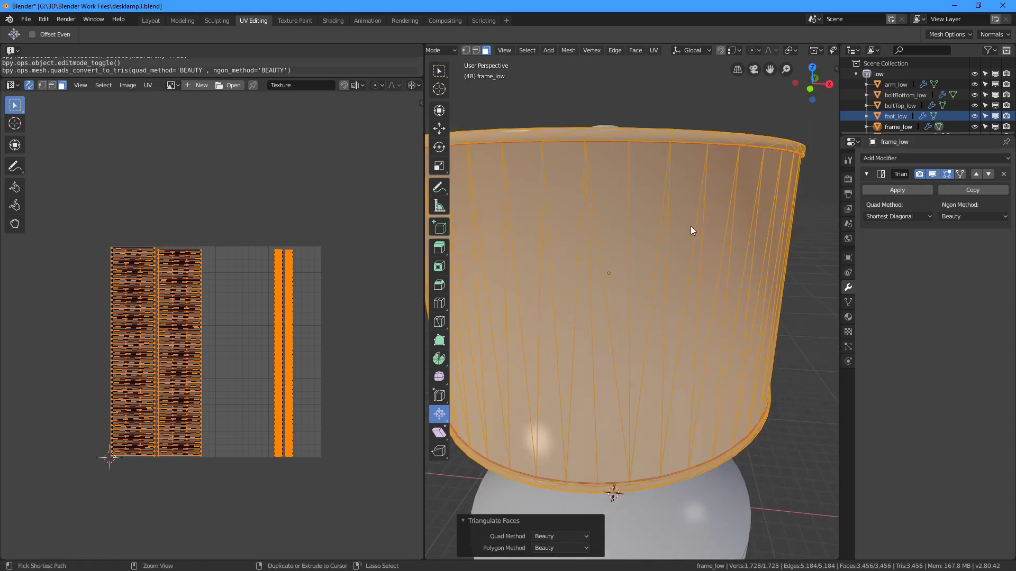
key("ctrl+f")
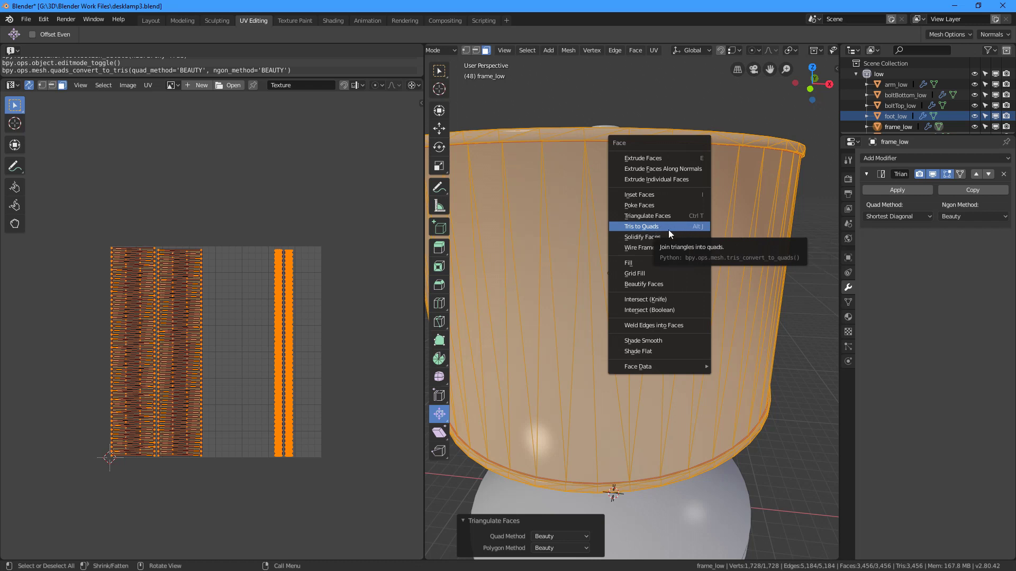
left_click(669, 229)
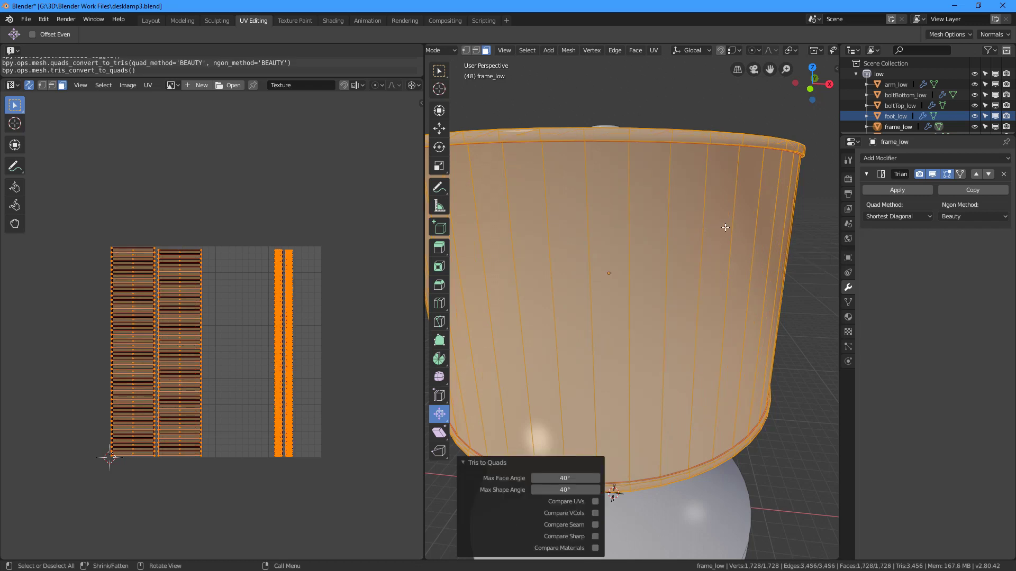
middle_click_drag(722, 226, 697, 237)
key("Tab")
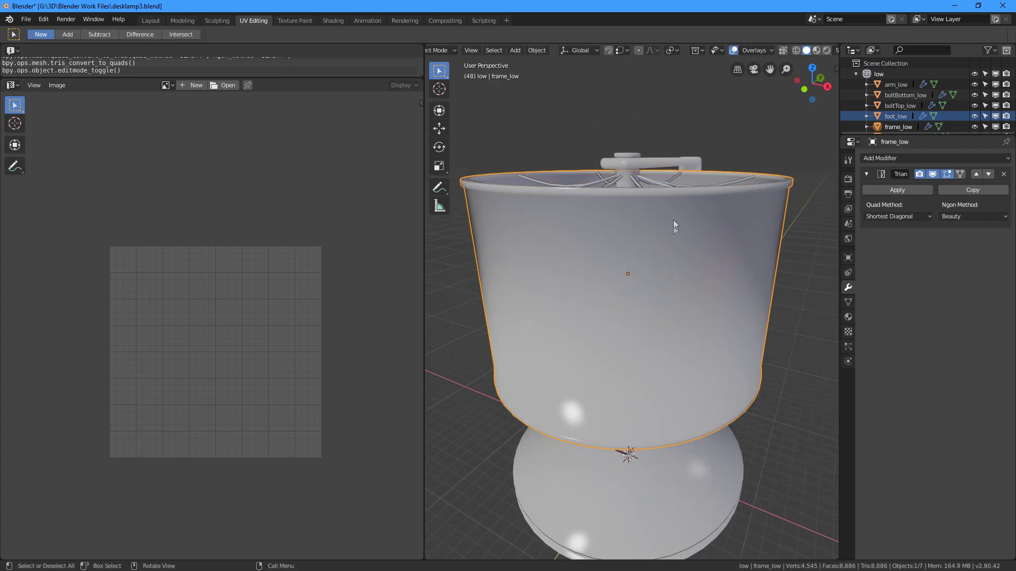
- Try editing all scene objects together, then deselect everything and return to Object Mode
key("a")
key("Tab")
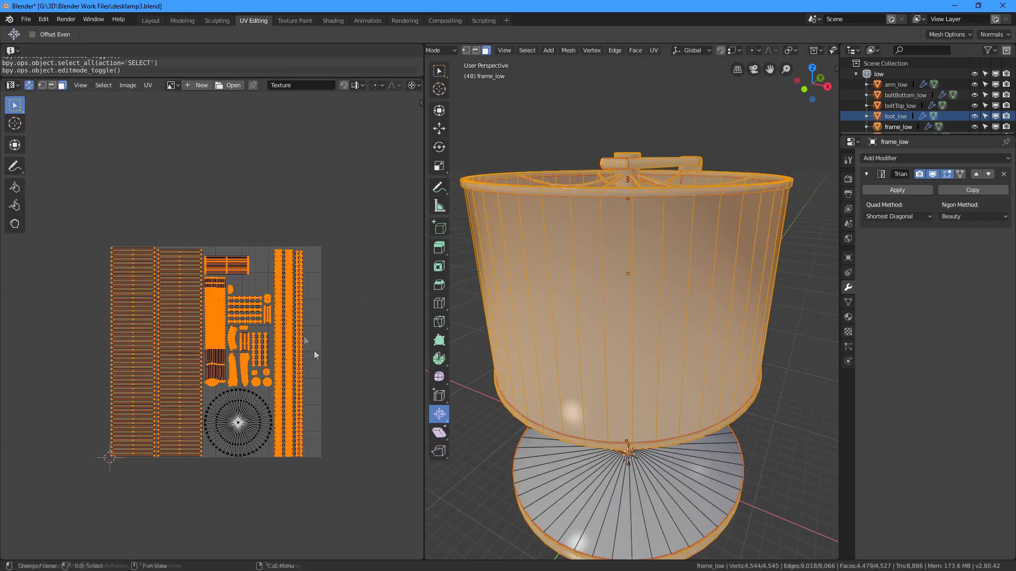
key("a")
key("alt+a")
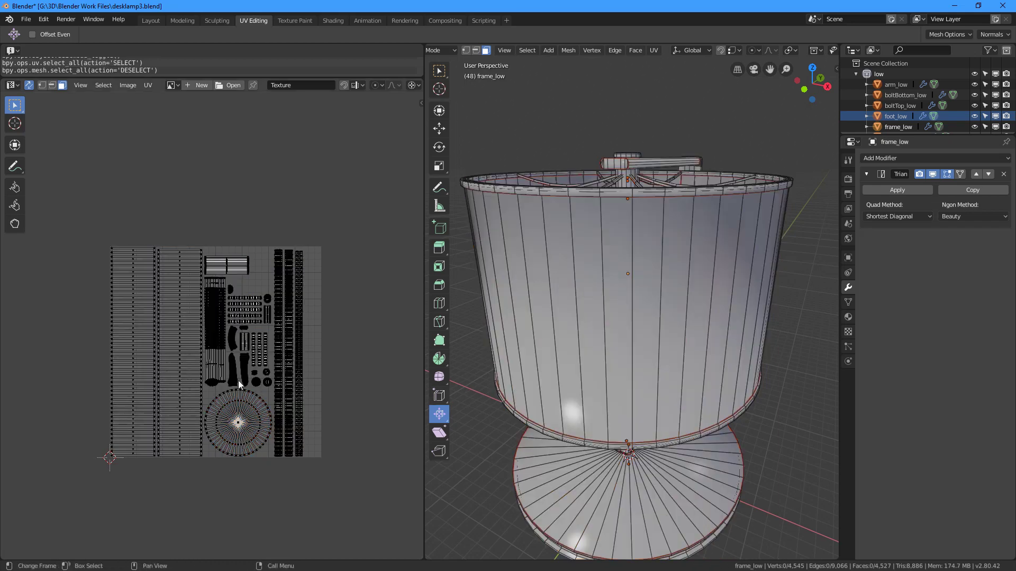
scroll(238, 380, "up", 2)
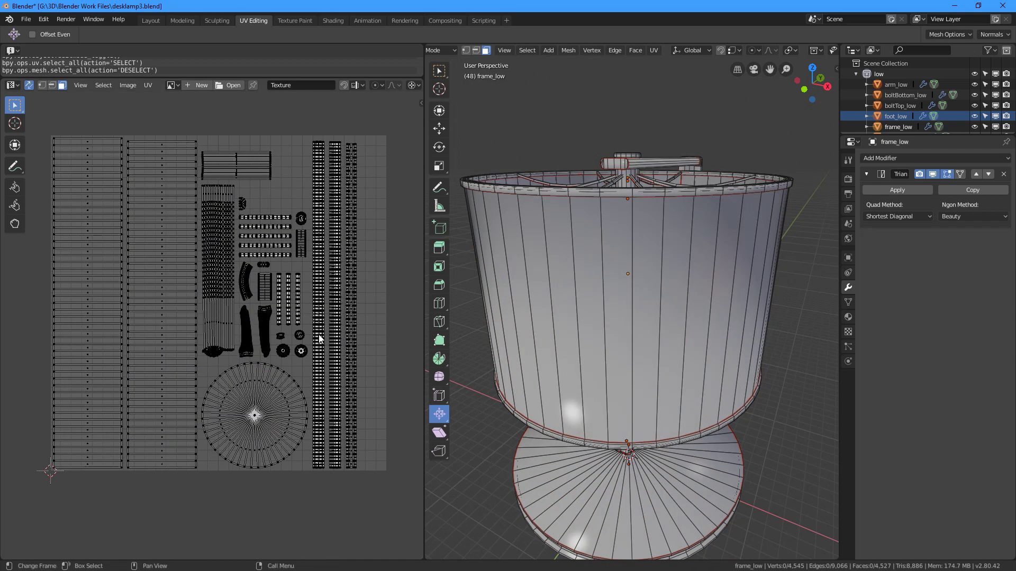
key("Tab")
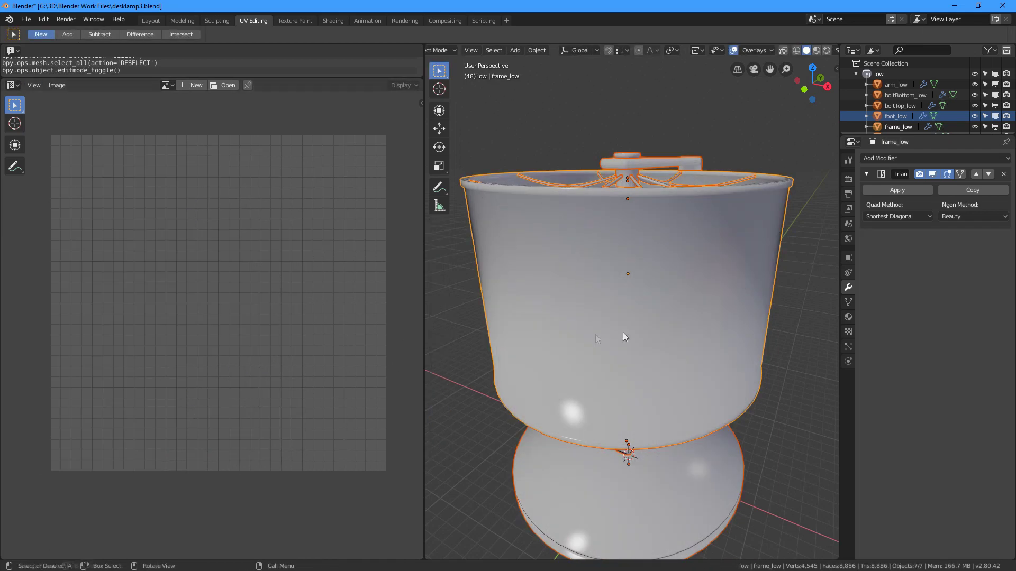
- From frame_low, select all objects linked by the m_desklamp material and edit them with everything selected
left_click(662, 327)
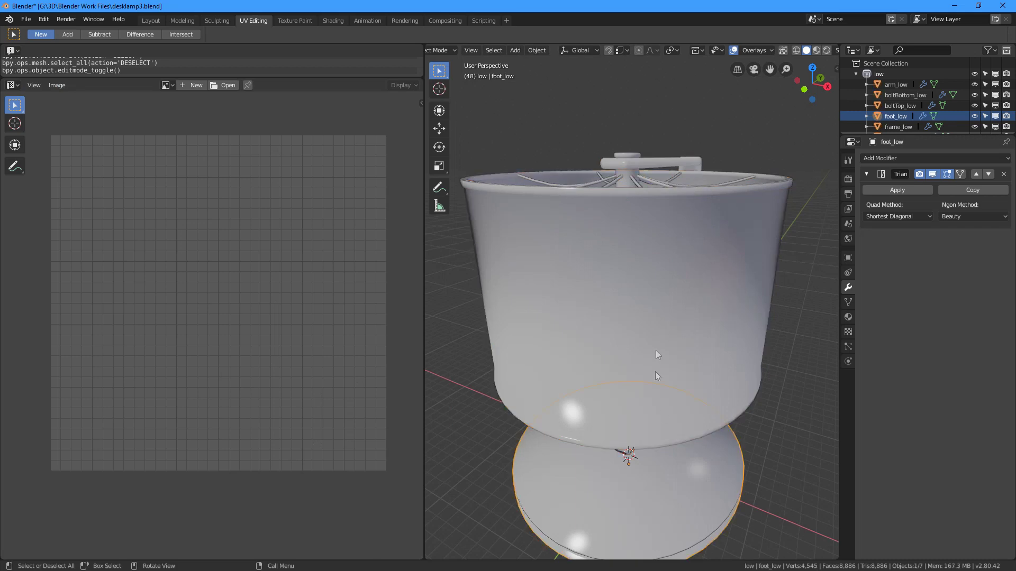
left_click(848, 317)
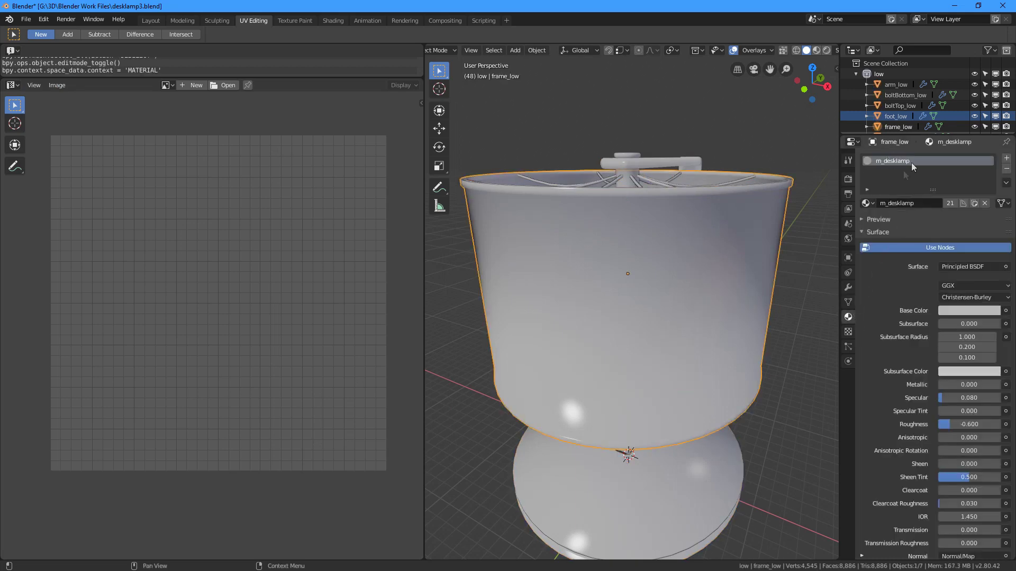
key("shift+l")
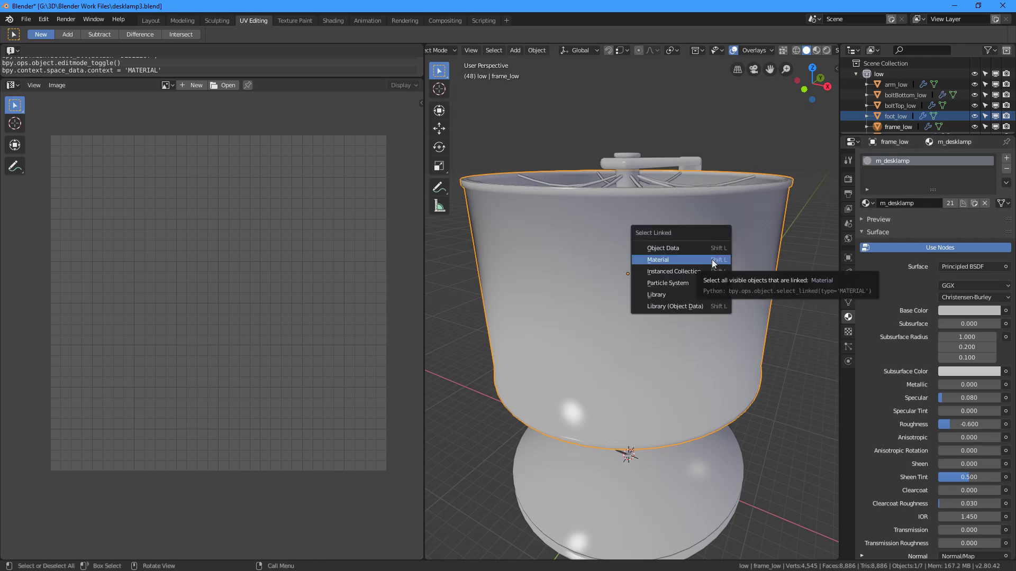
left_click(679, 259)
key("Tab")
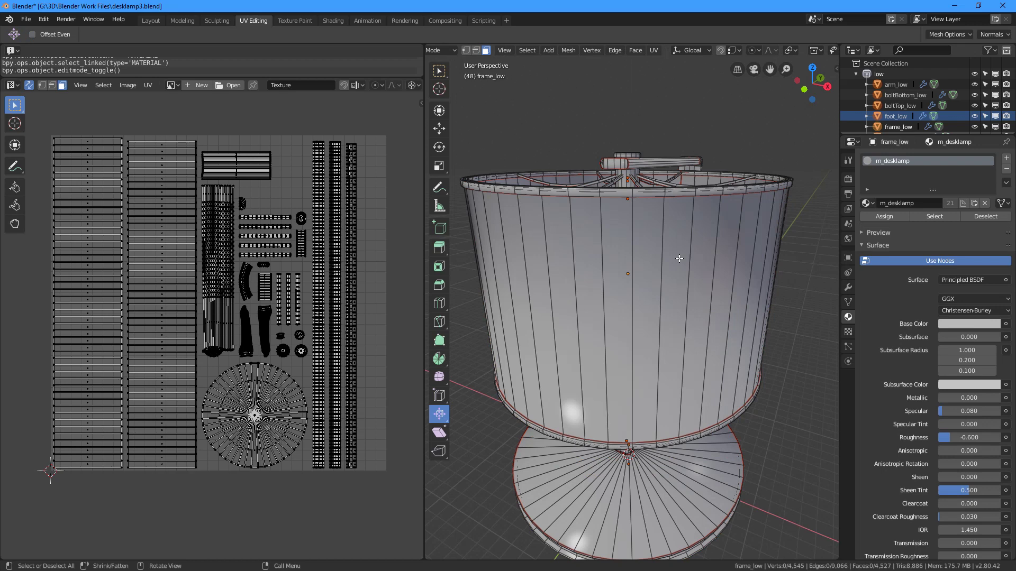
key("a")
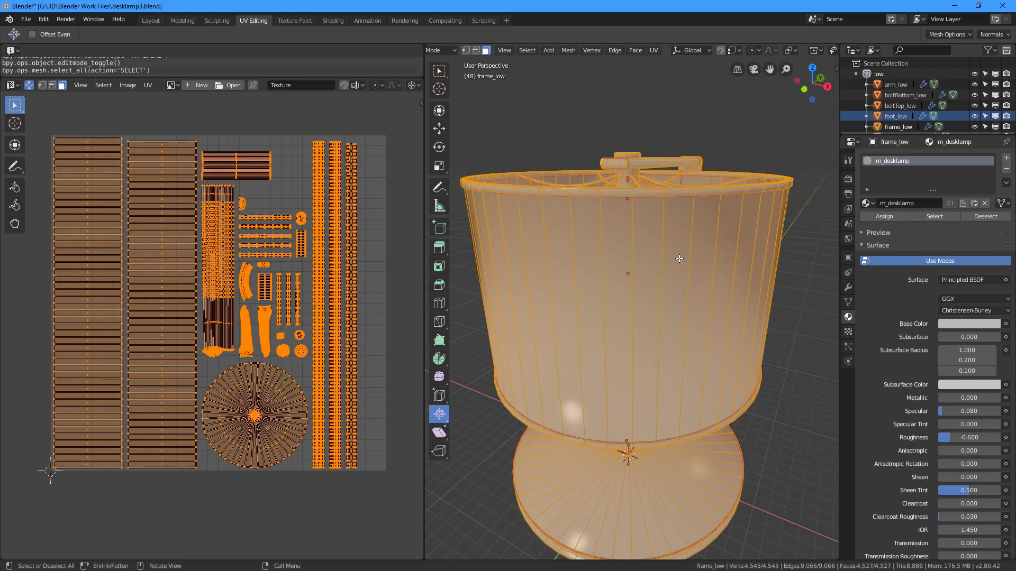
- Browse the UV pack, average-scale and minimize-stretch options, plus the Add-ons preferences
left_click(147, 85)
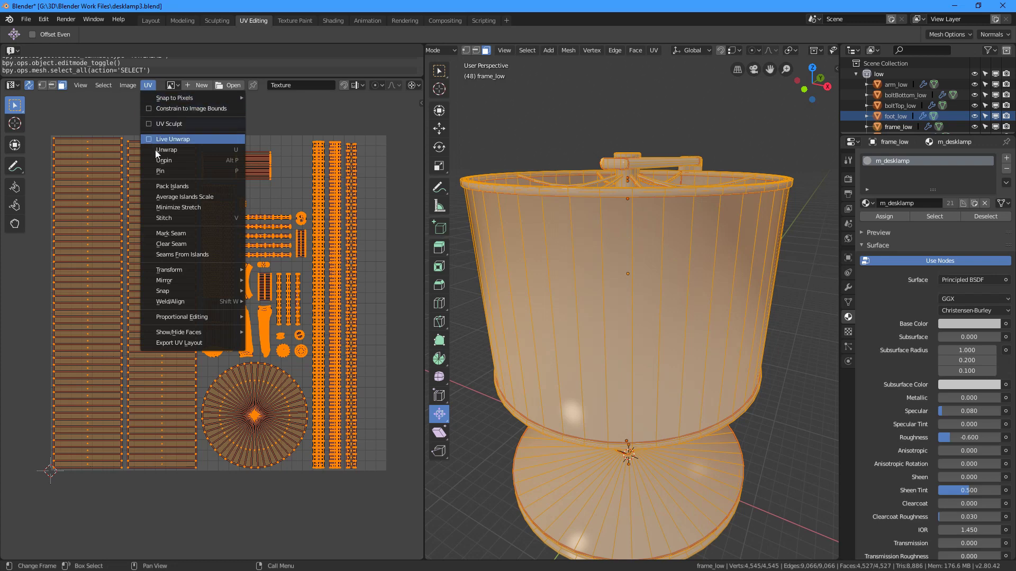
right_click(189, 185)
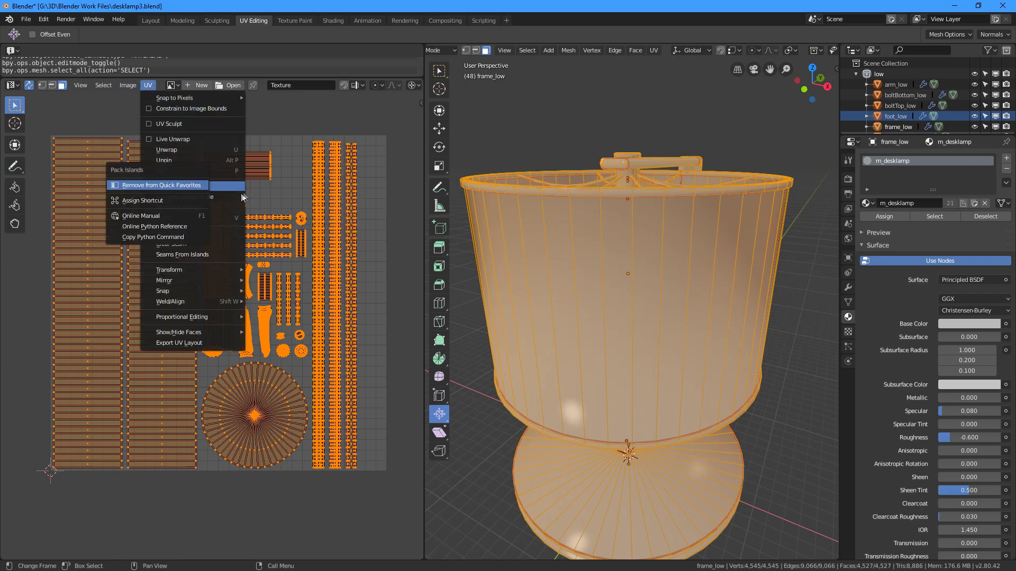
right_click(215, 193)
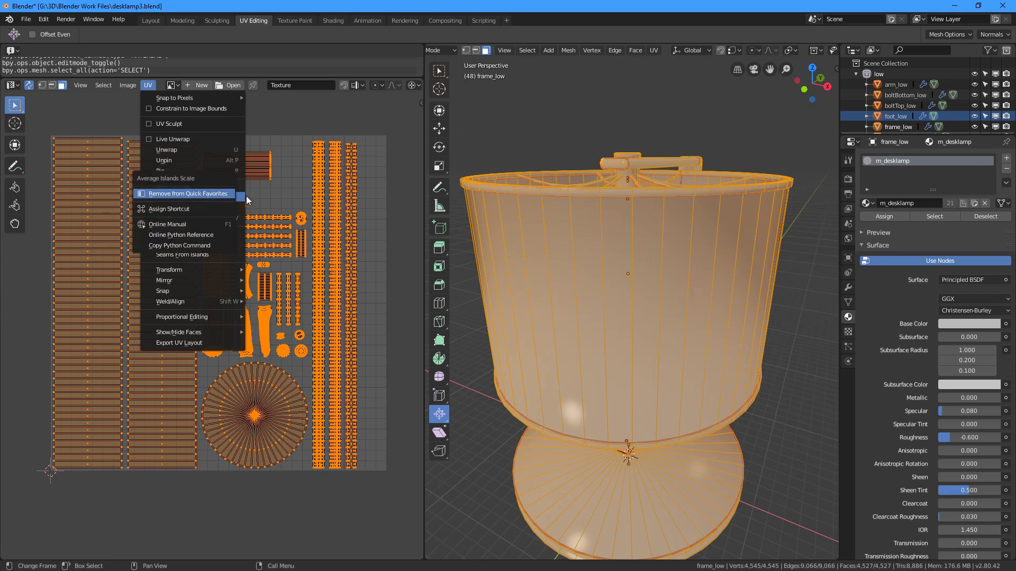
right_click(198, 206)
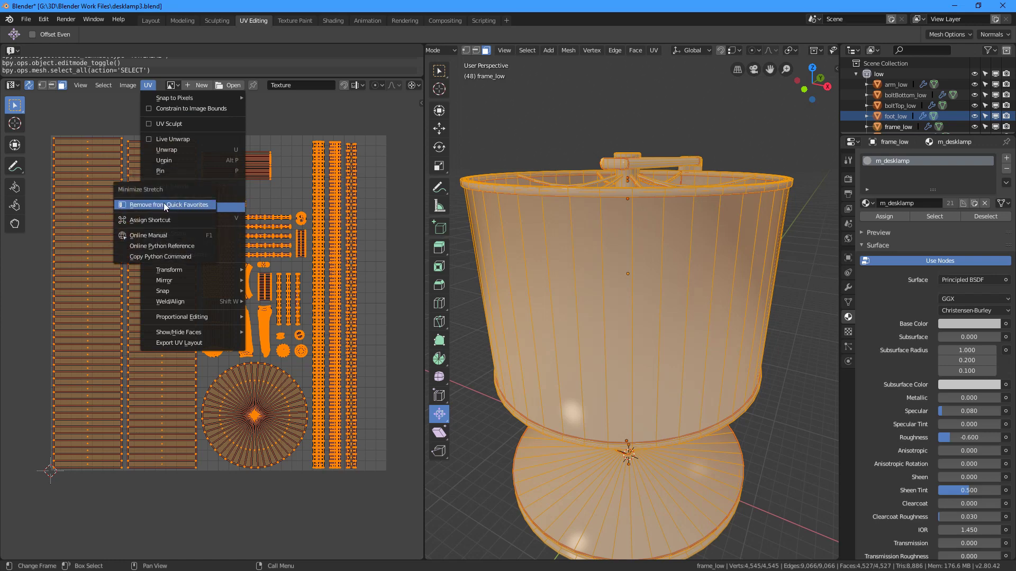
key("Escape")
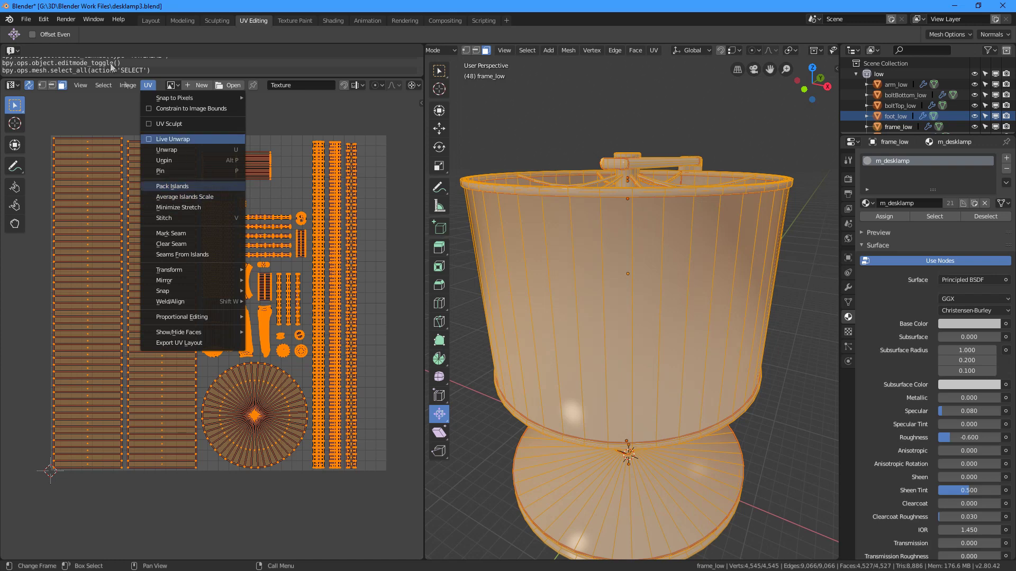
left_click(45, 20)
left_click(74, 145)
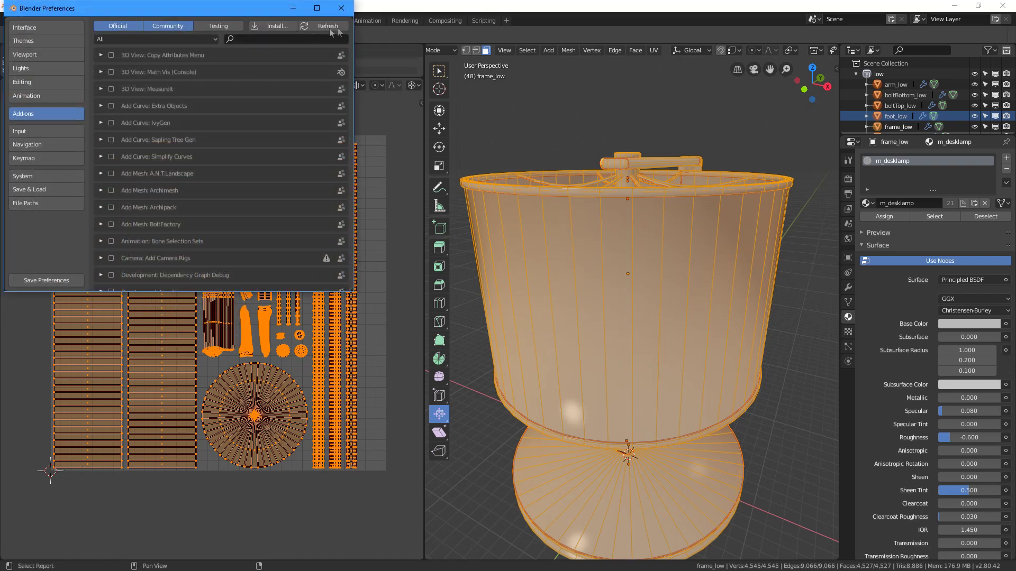
left_click(341, 8)
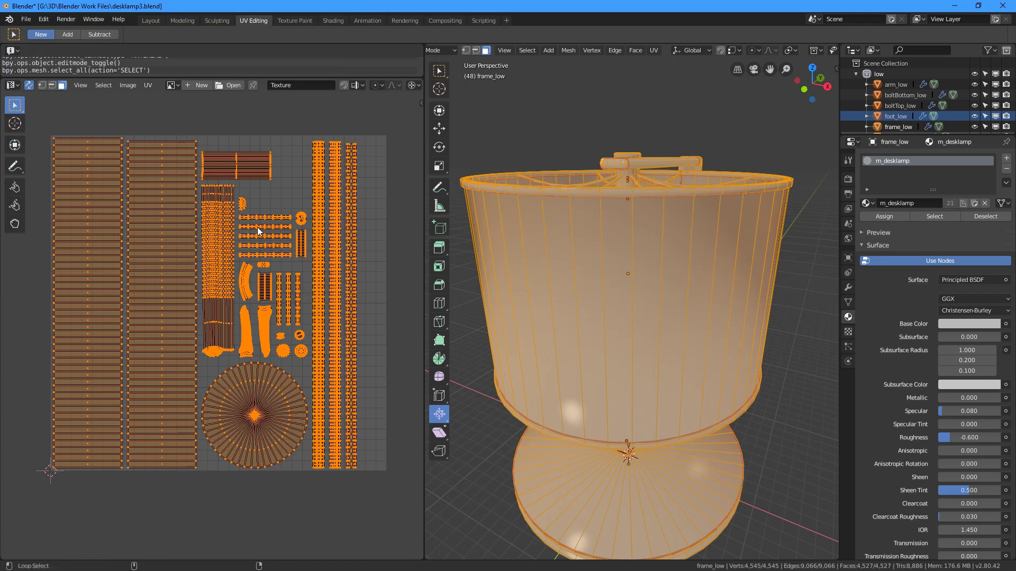
- Select all UVs, run Average Islands Scale and Pack Islands, then undo the pack
key("alt+a")
key("a")
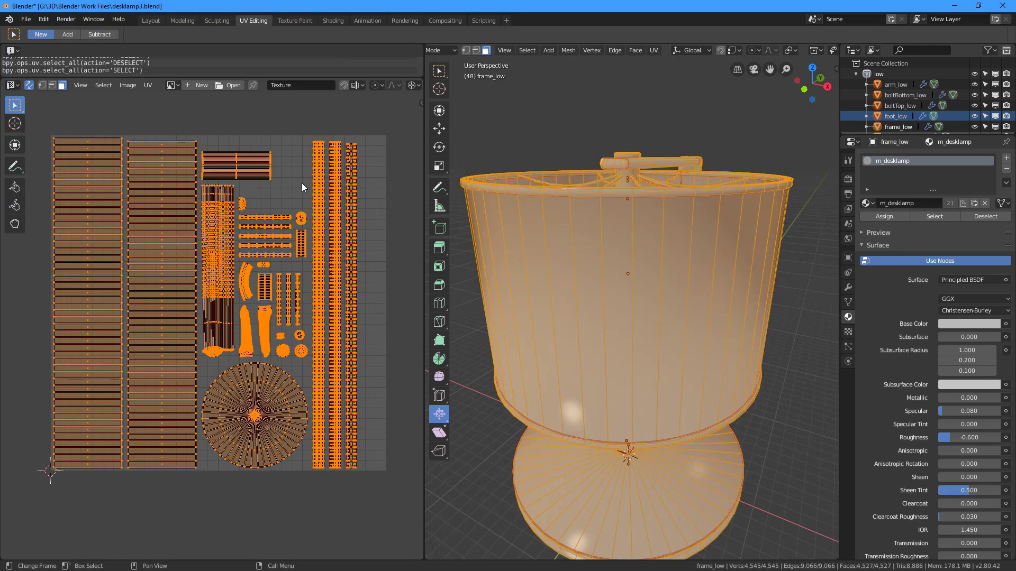
key("q")
left_click(280, 195)
key("q")
left_click(277, 187)
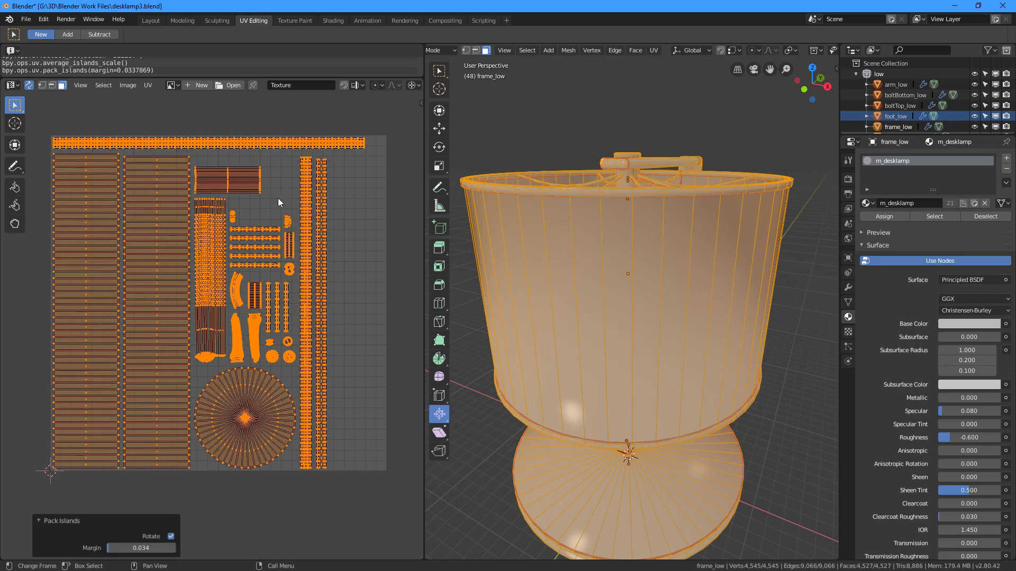
key("ctrl+z")
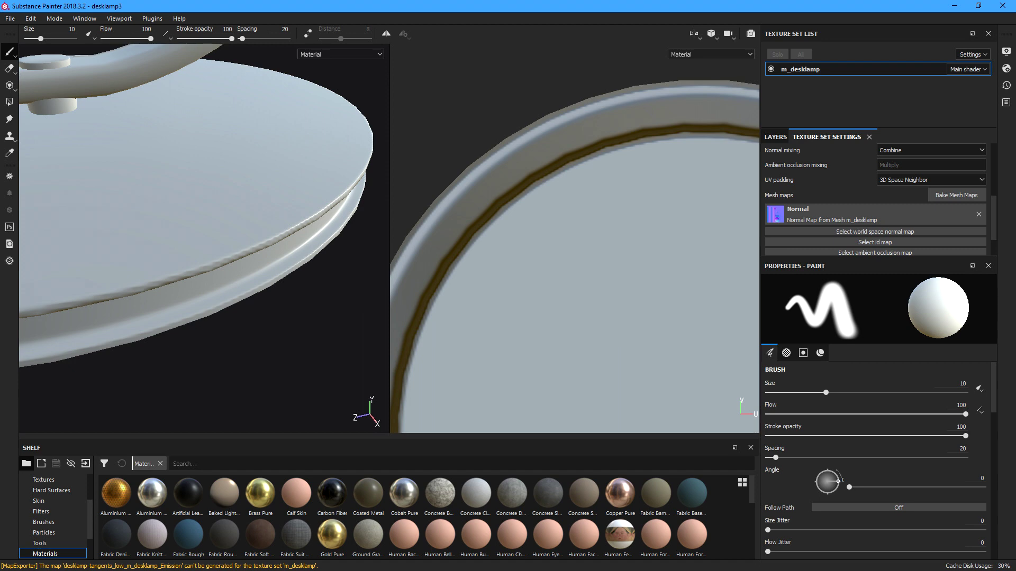
scroll(575, 238, "down", 3)
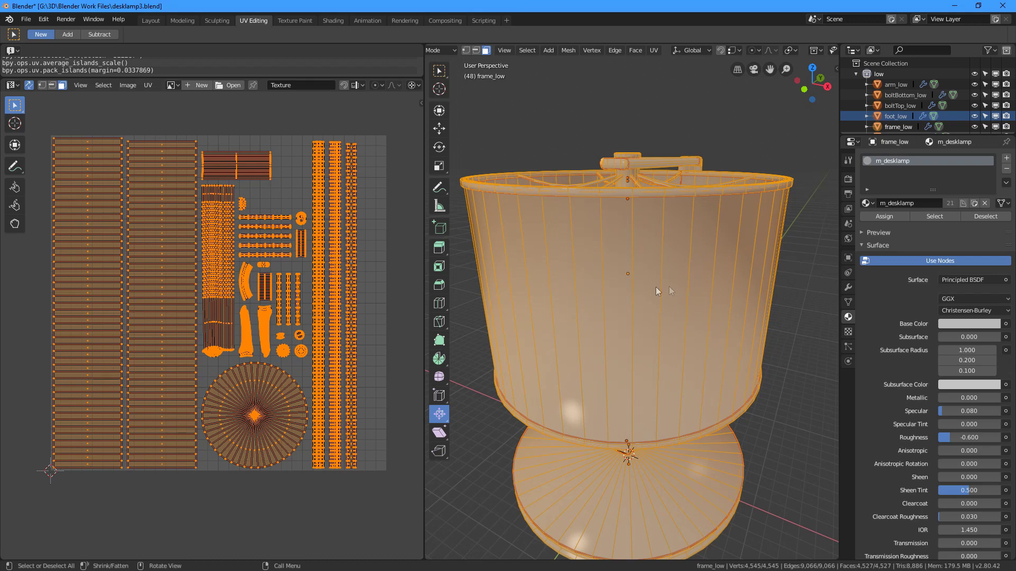
- Return to Object Mode, check arm_low's modifiers, and select every object
key("Tab")
left_click(696, 286)
left_click(848, 287)
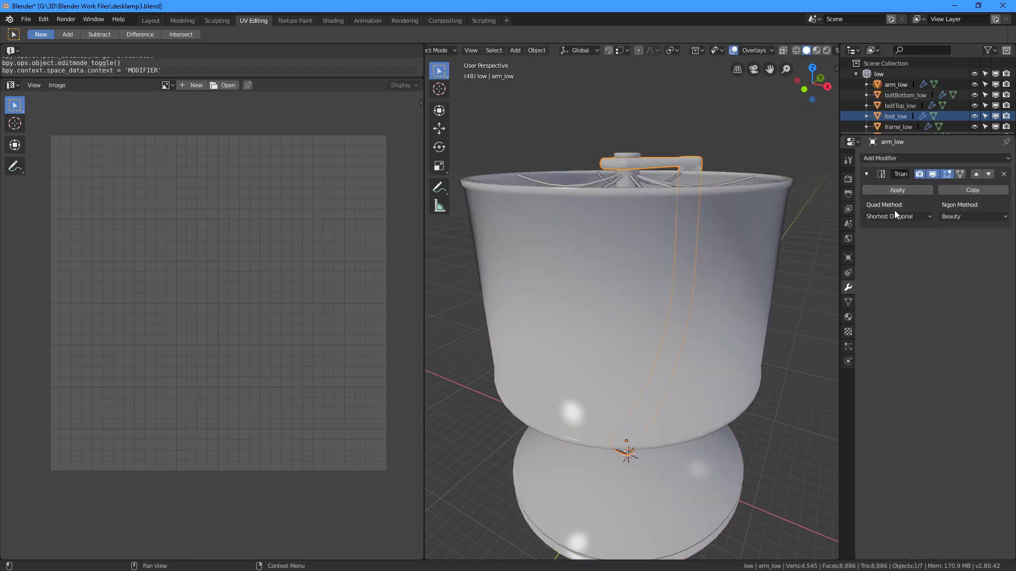
left_click(856, 74)
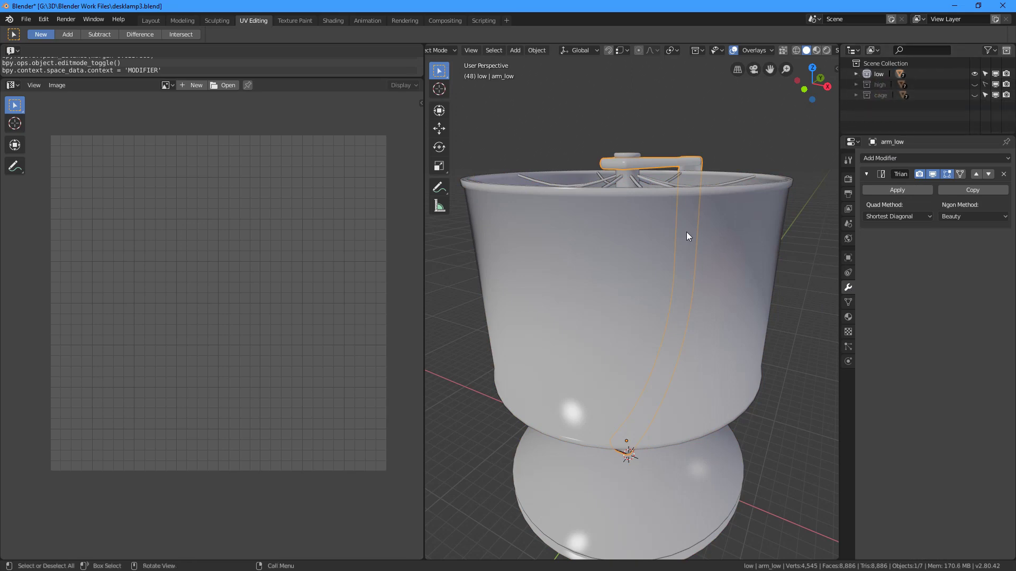
key("a")
- Start an FBX export into the recent tangentspace folder
left_click(25, 20)
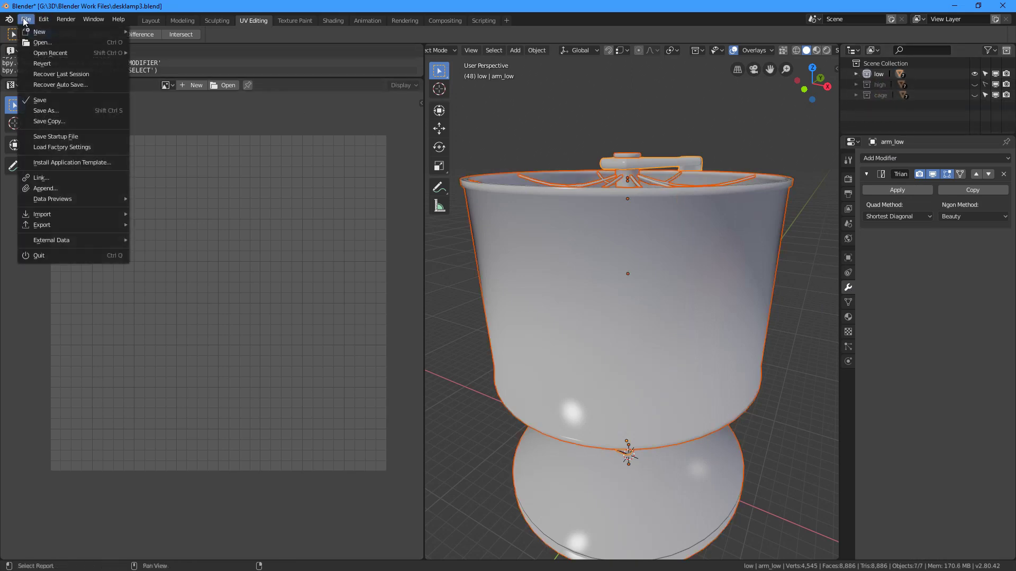
mouse_move(79, 225)
left_click(180, 247)
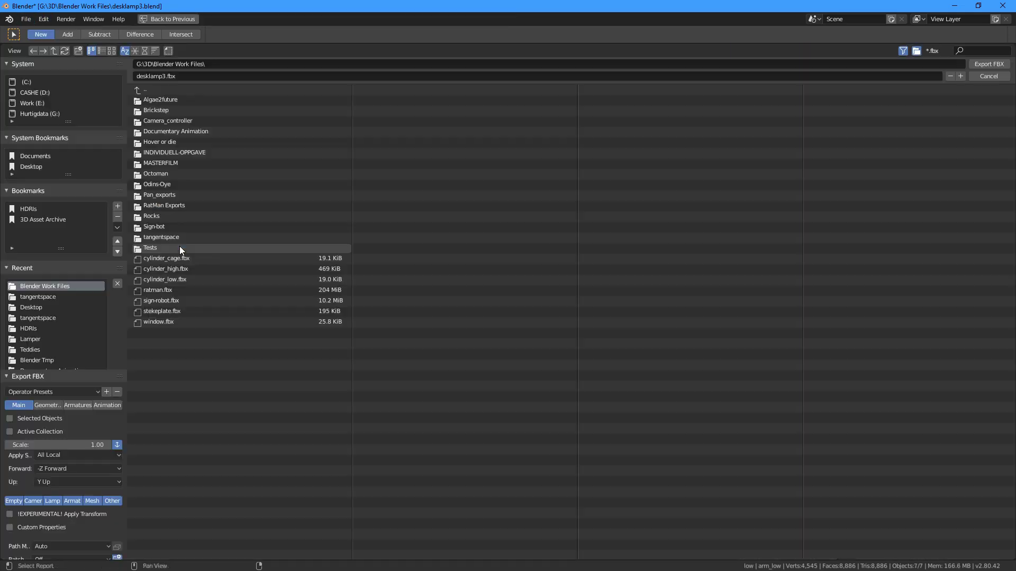
left_click(43, 296)
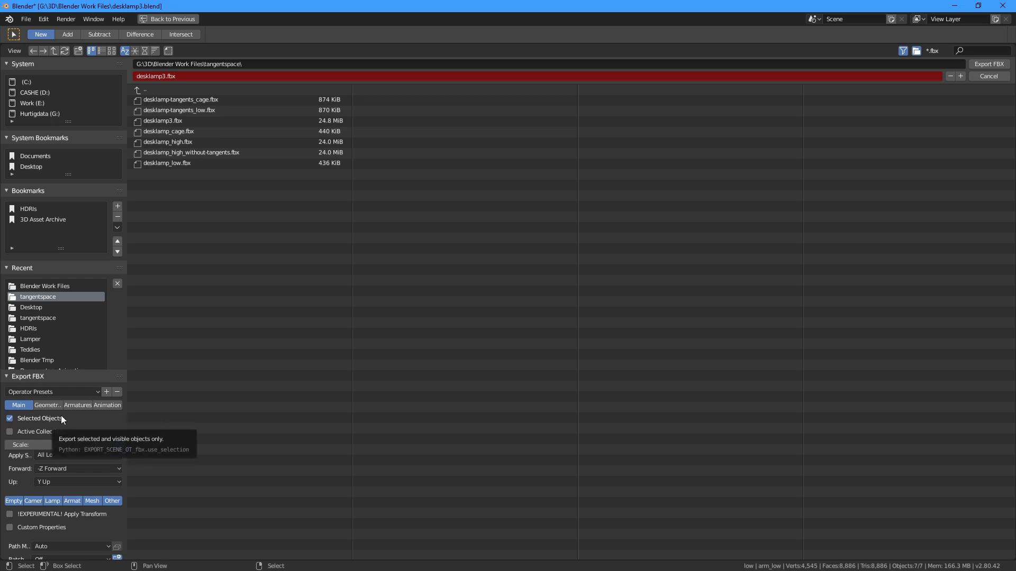
- Keep Apply Modifiers on, choose desklamp-tangents_low.fbx, then cancel the export
left_click(52, 406)
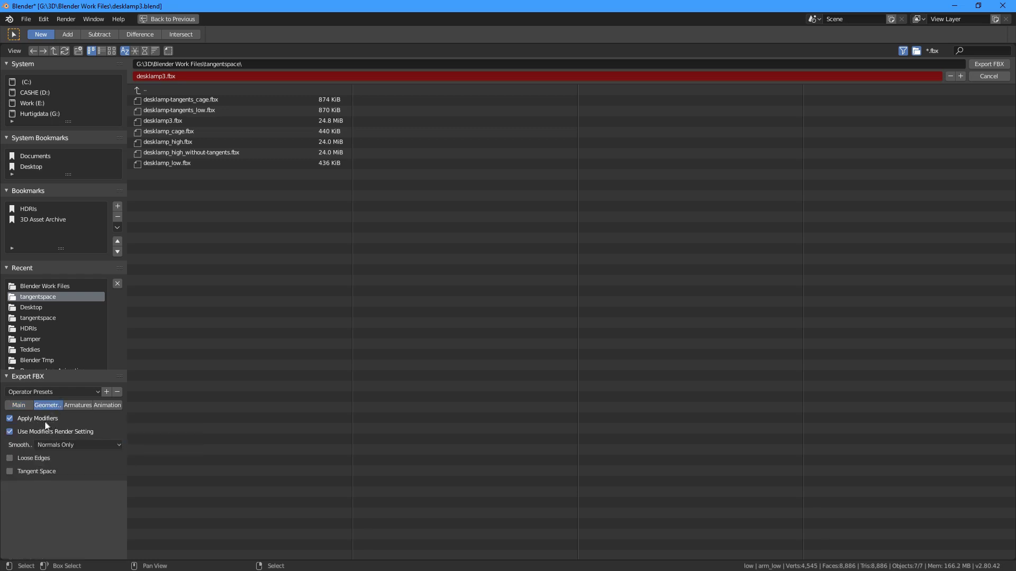
left_click(50, 419)
left_click(51, 420)
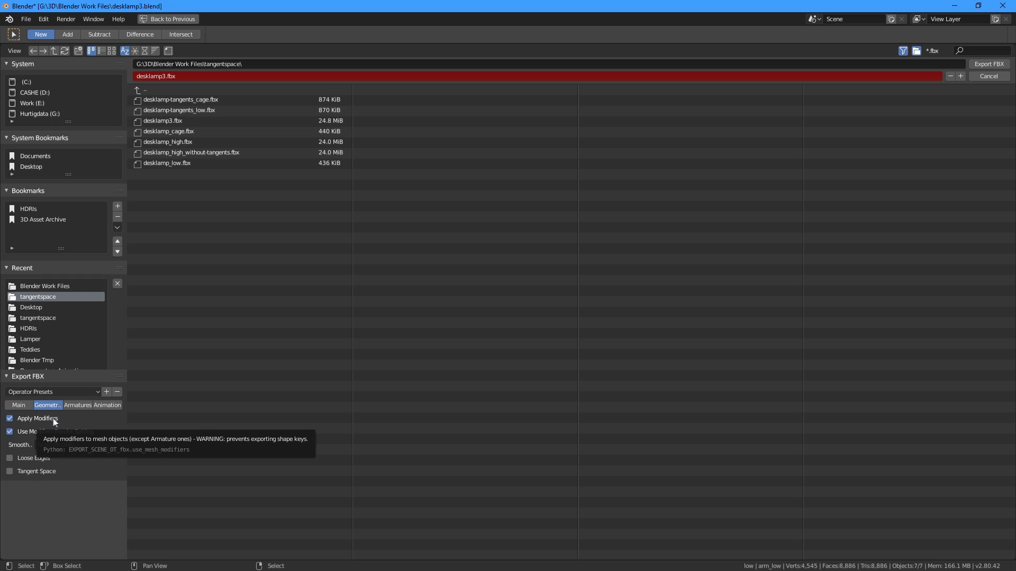
left_click(41, 473)
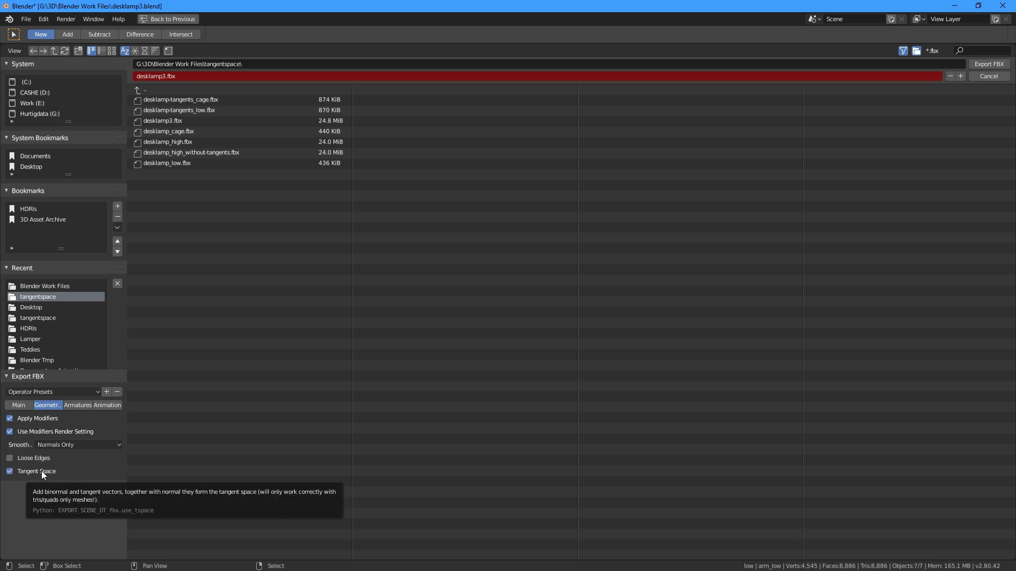
left_click(201, 110)
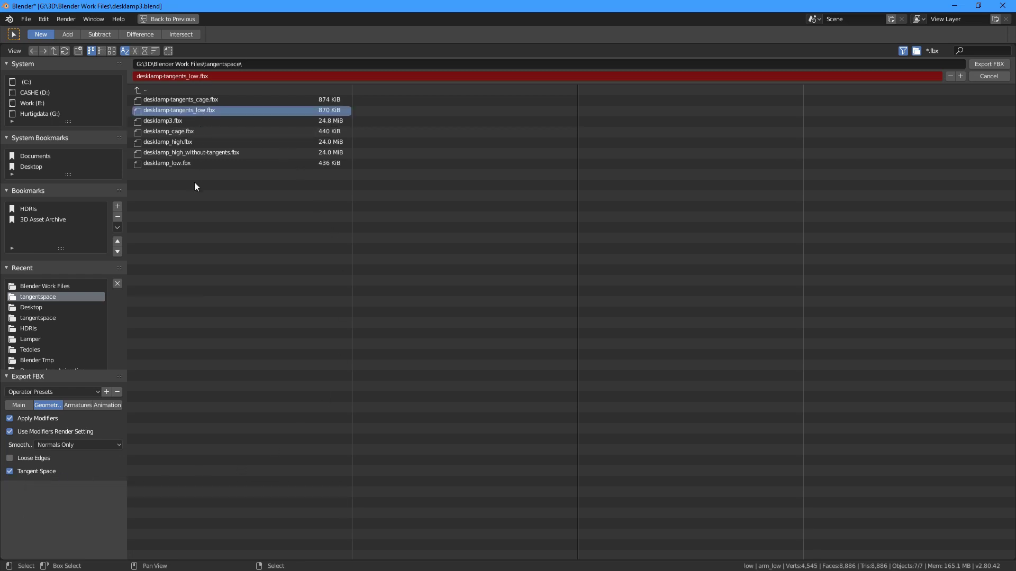
left_click(81, 472)
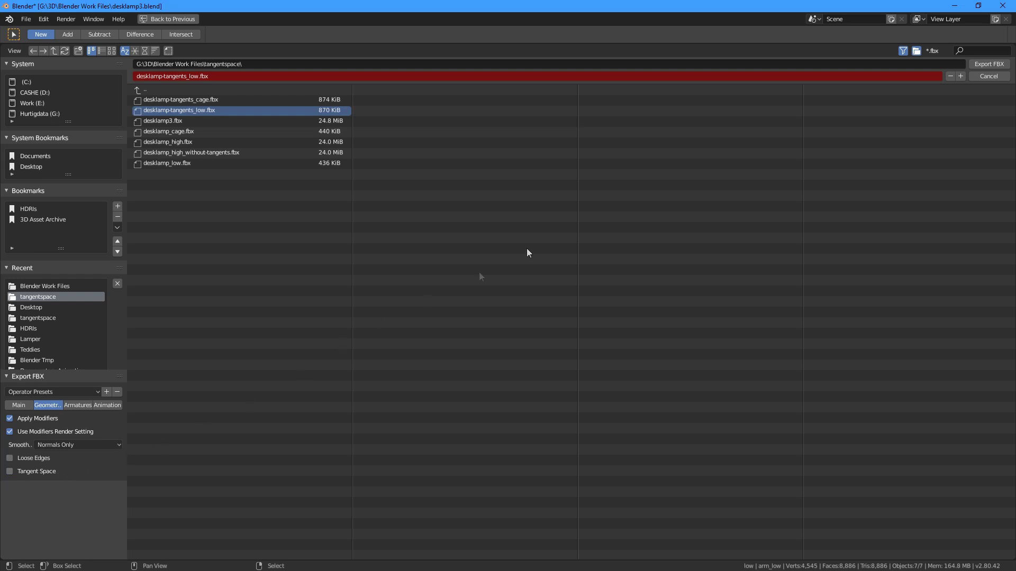
left_click(981, 75)
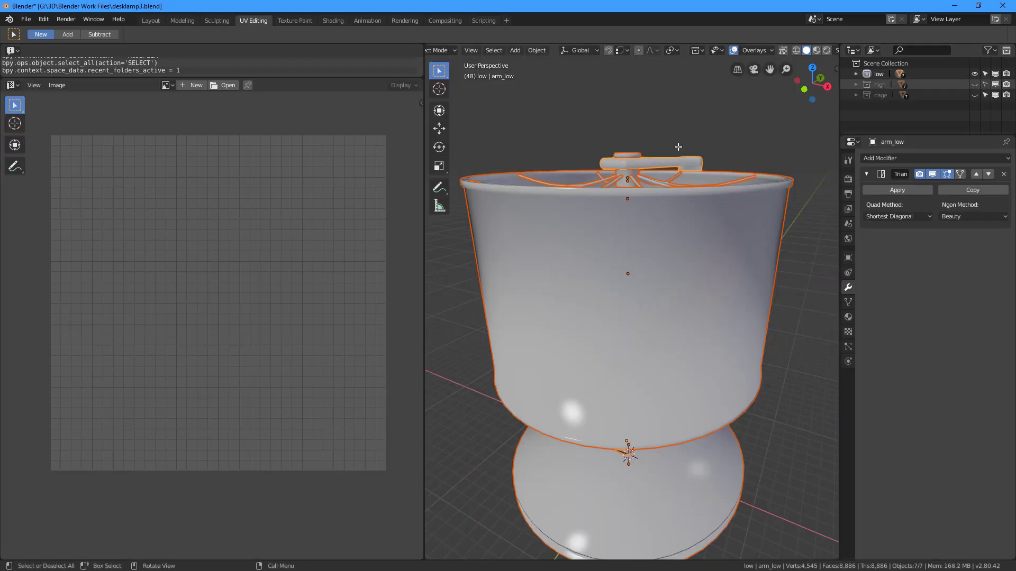
- Deselect all, hide the low collection, show the high collection, and make high selectable
key("alt+a")
left_click(974, 74)
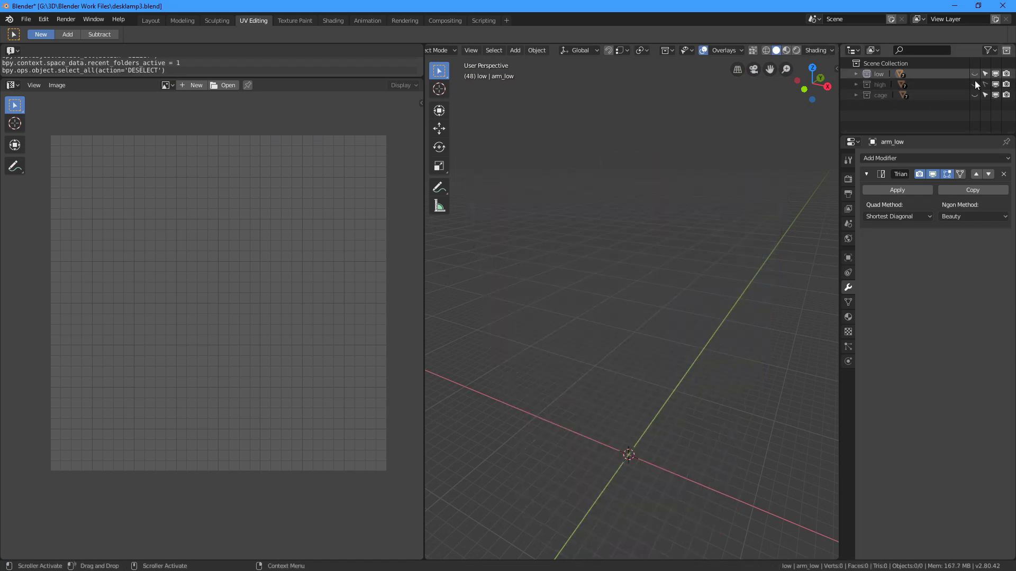
left_click(974, 84)
key("a")
middle_click_drag(681, 299, 676, 272)
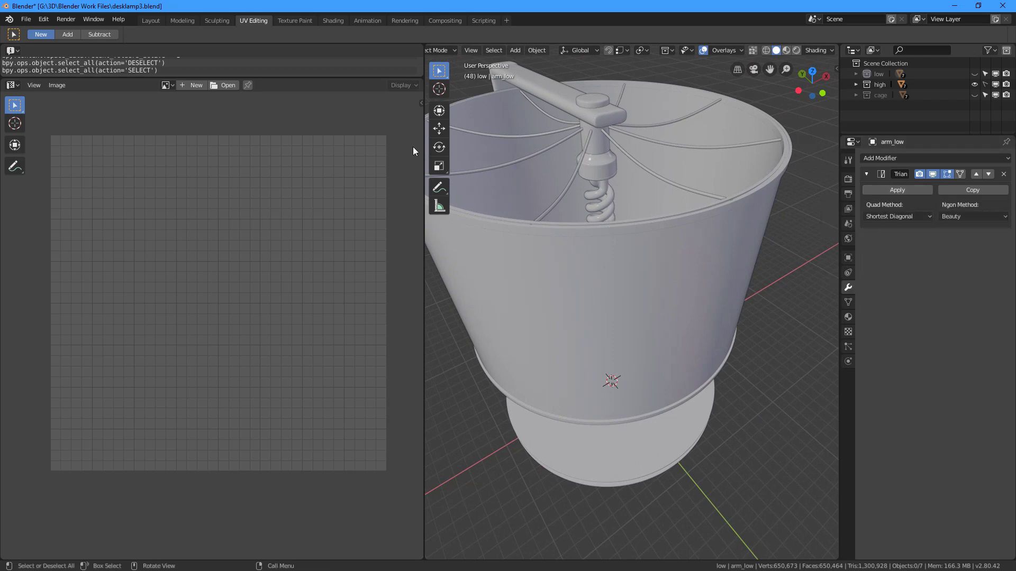
key("a")
scroll(702, 231, "down", 1)
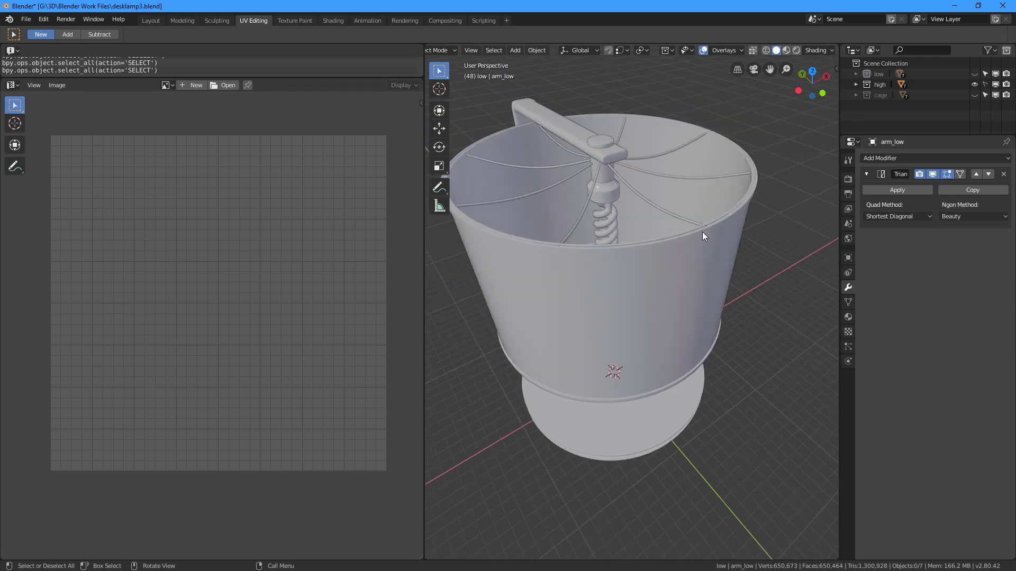
left_click(984, 85)
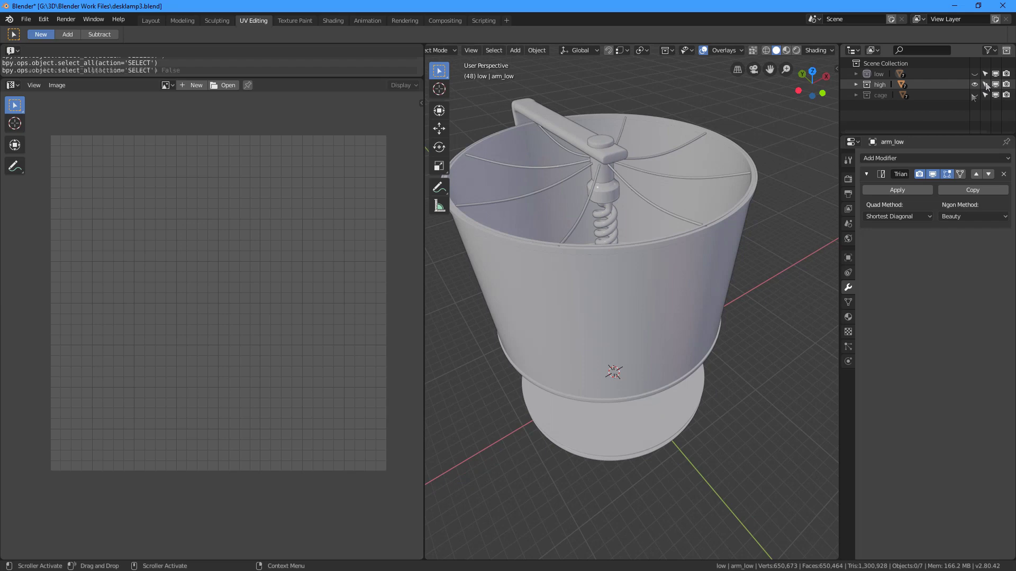
middle_click_drag(663, 258, 617, 249)
- Hide the high collection and show the low-poly collection instead
middle_click_drag(689, 254, 684, 262)
left_click(975, 83)
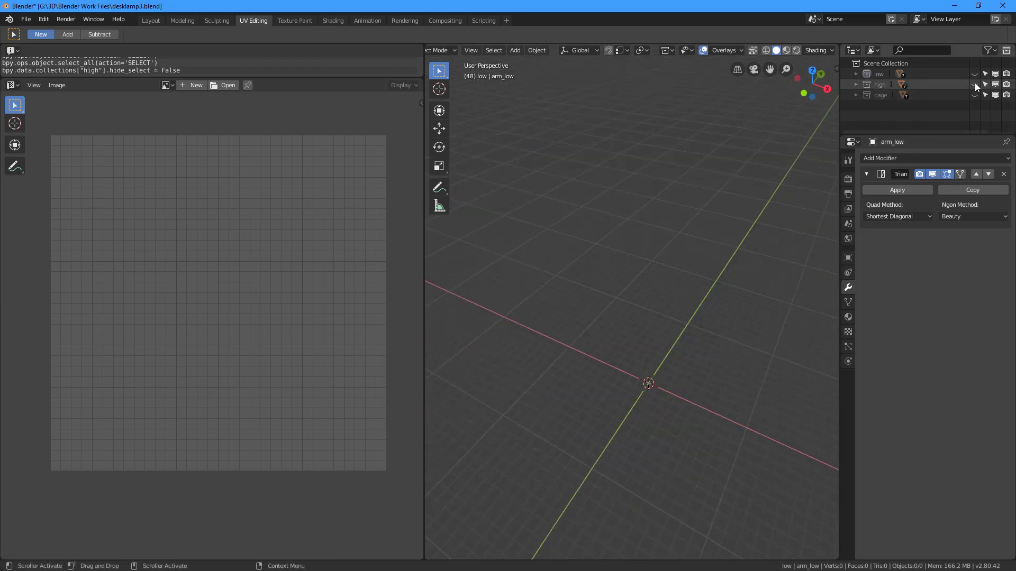
left_click(973, 95)
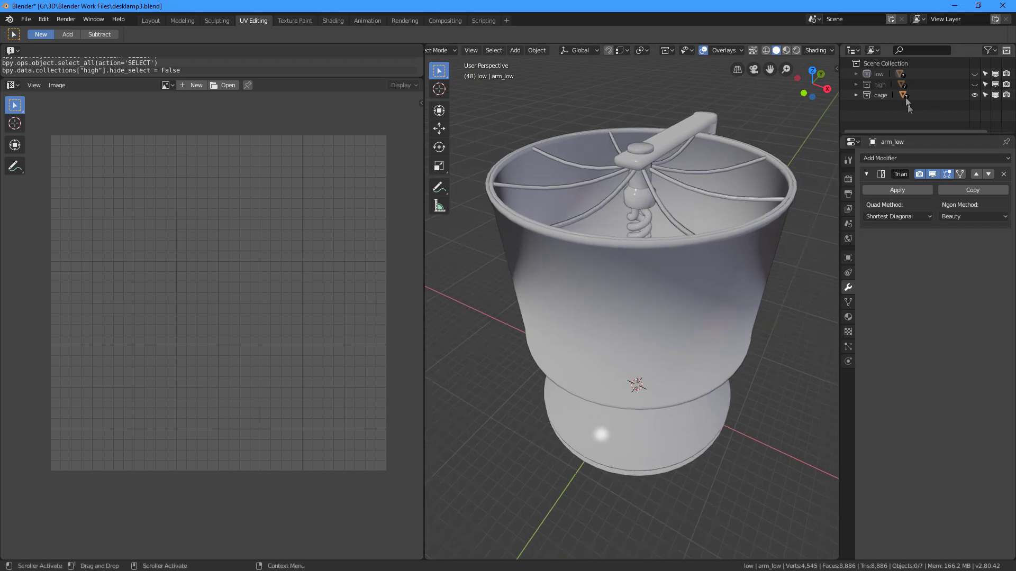
left_click(973, 96)
left_click(974, 74)
- Duplicate all low-poly parts in place and move them into a new collection 'cage2'
key("a")
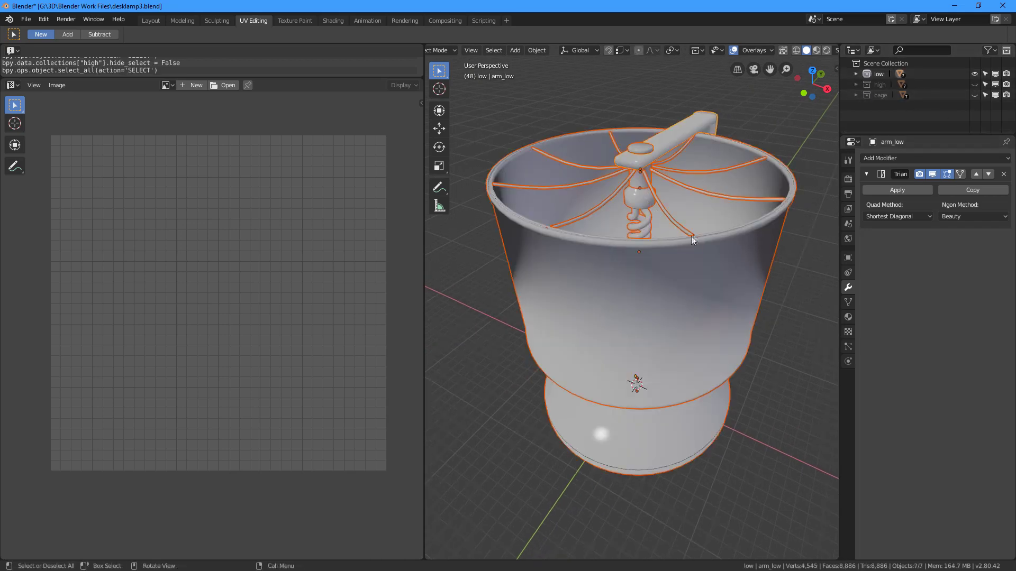
key("shift+d")
key("Escape")
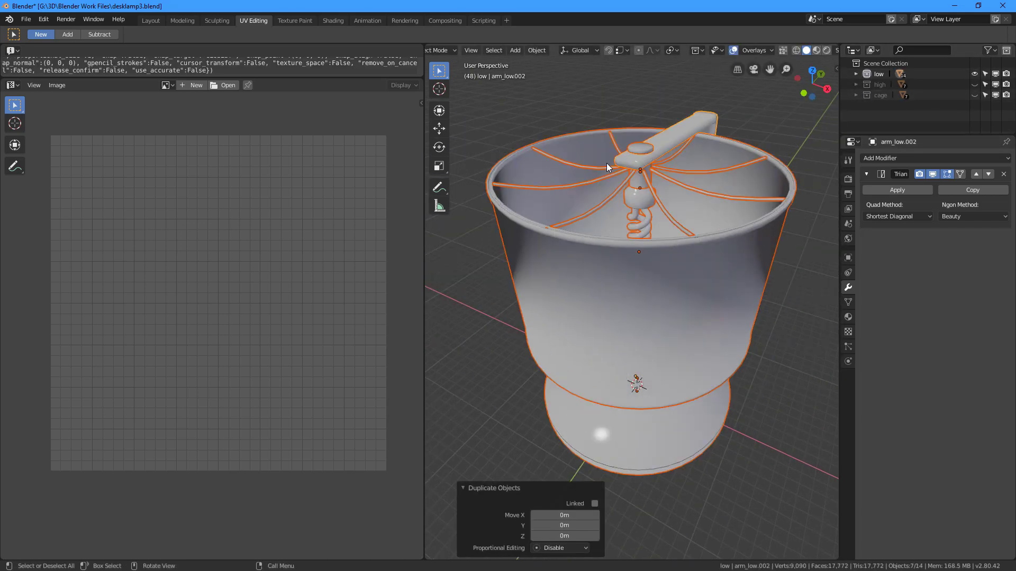
key("m")
left_click(598, 164)
type("cag")
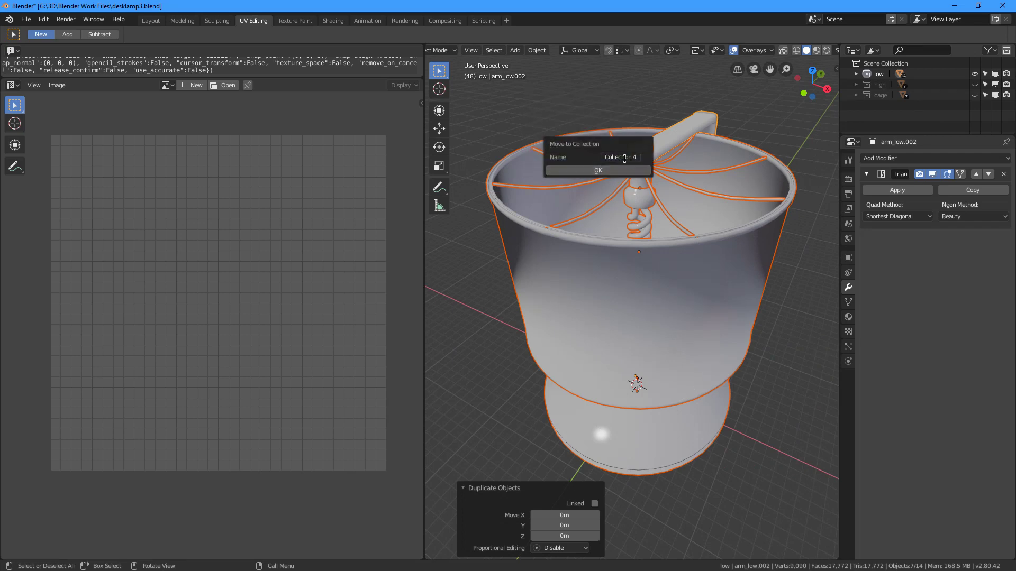
type("e2")
key("Return")
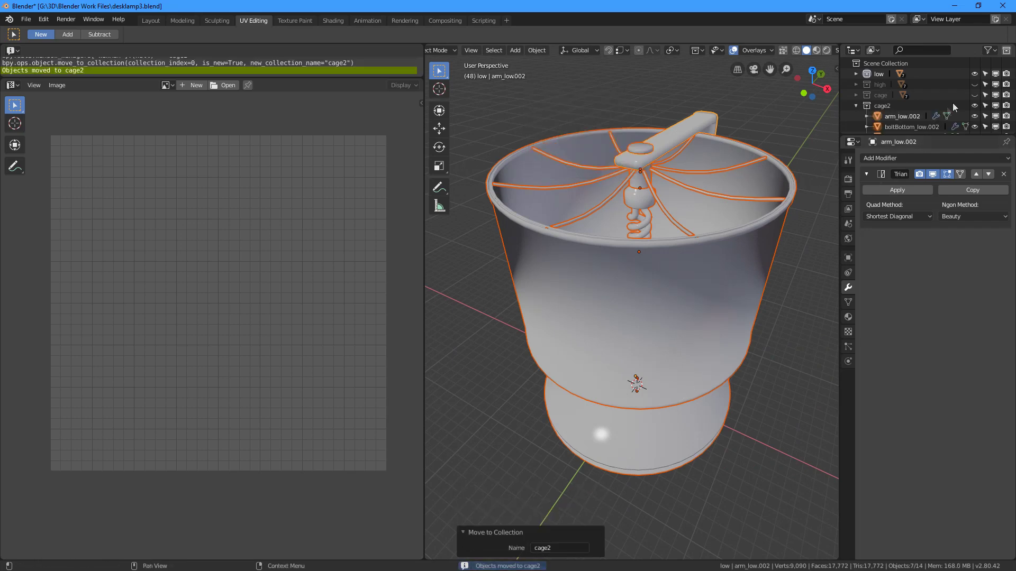
- Hide the original low collection and select arm_low.002
left_click(975, 73)
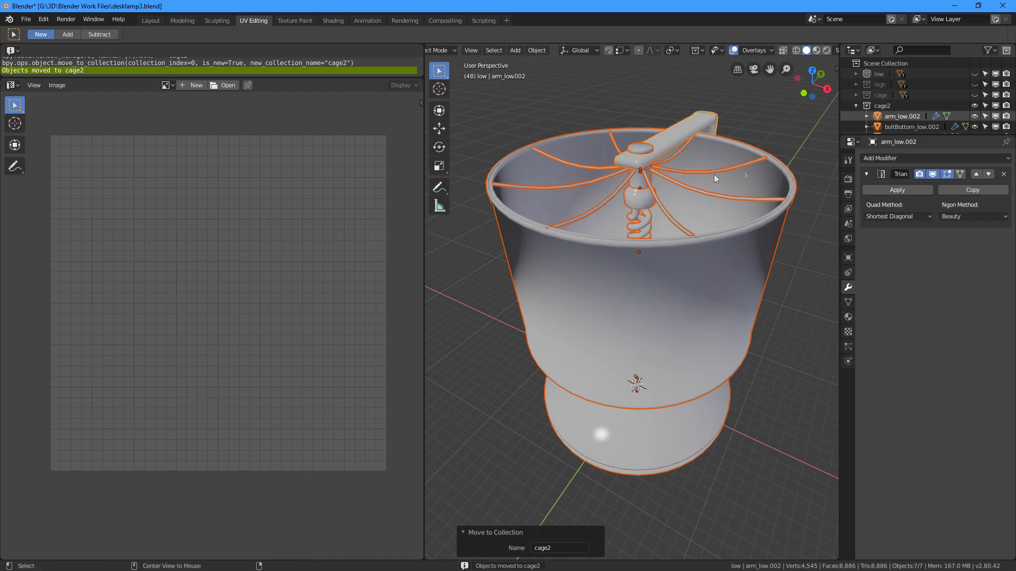
key("alt+a")
scroll(899, 110, "down", 2)
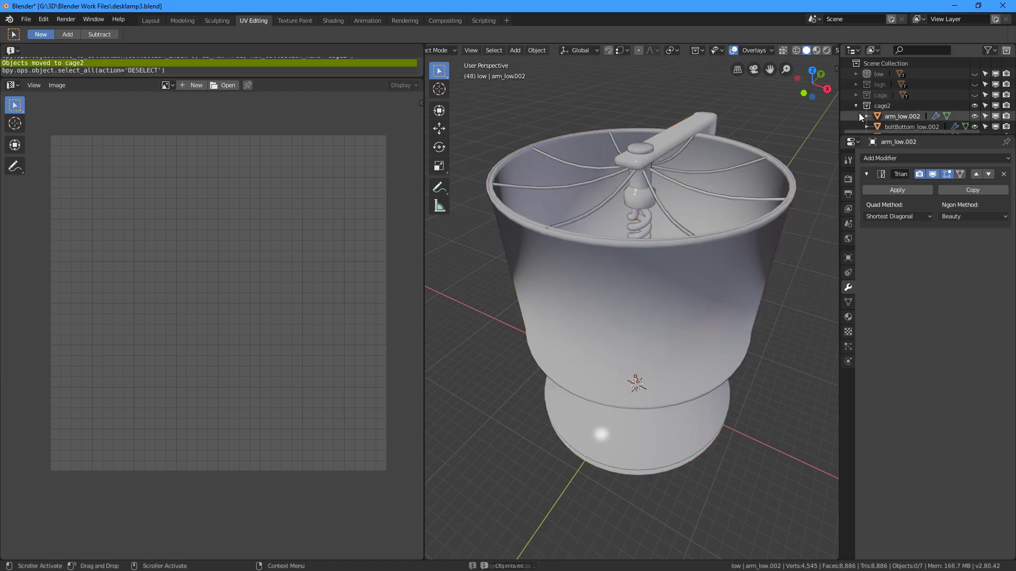
left_click(894, 77)
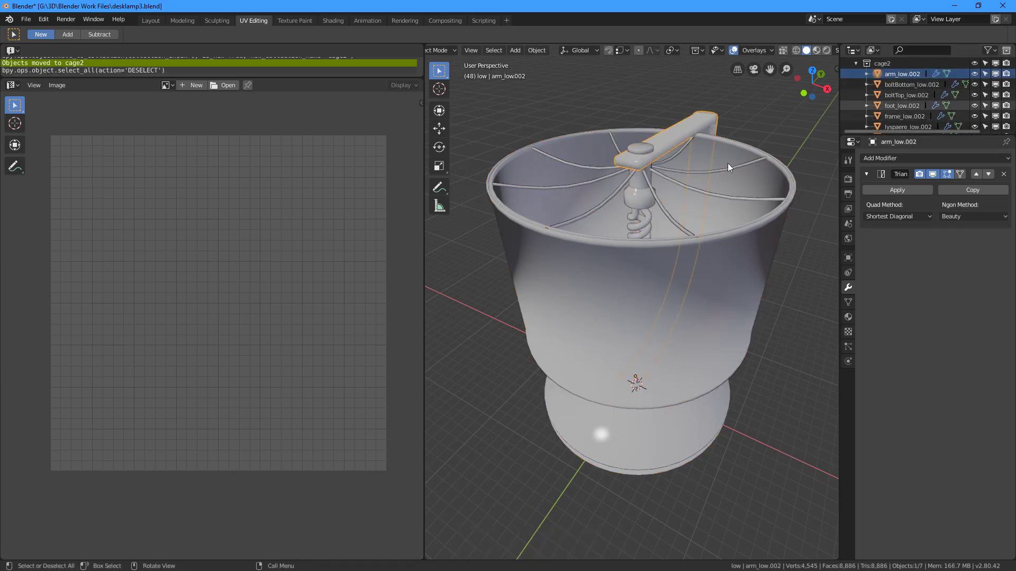
- Apply the Triangulate modifier on the arm, frame, strings and foot
left_click(897, 190)
left_click(757, 166)
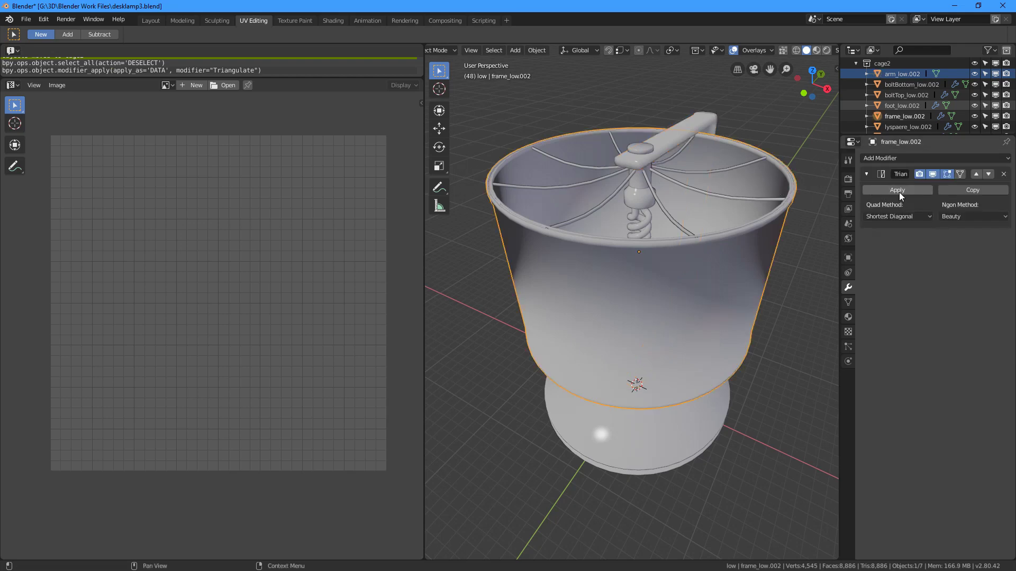
left_click(899, 191)
left_click(712, 169)
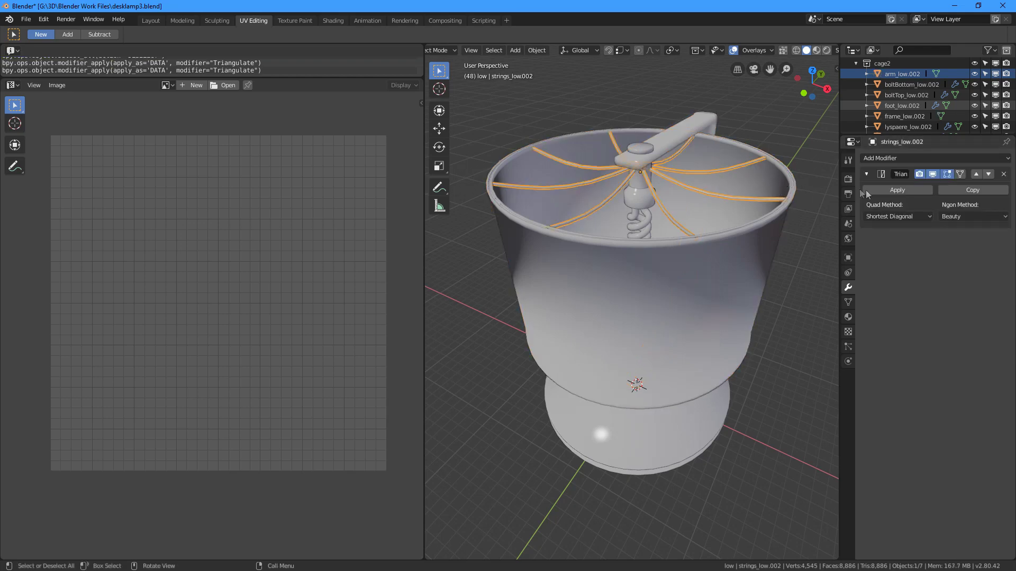
left_click(900, 191)
left_click(722, 421)
left_click(722, 421)
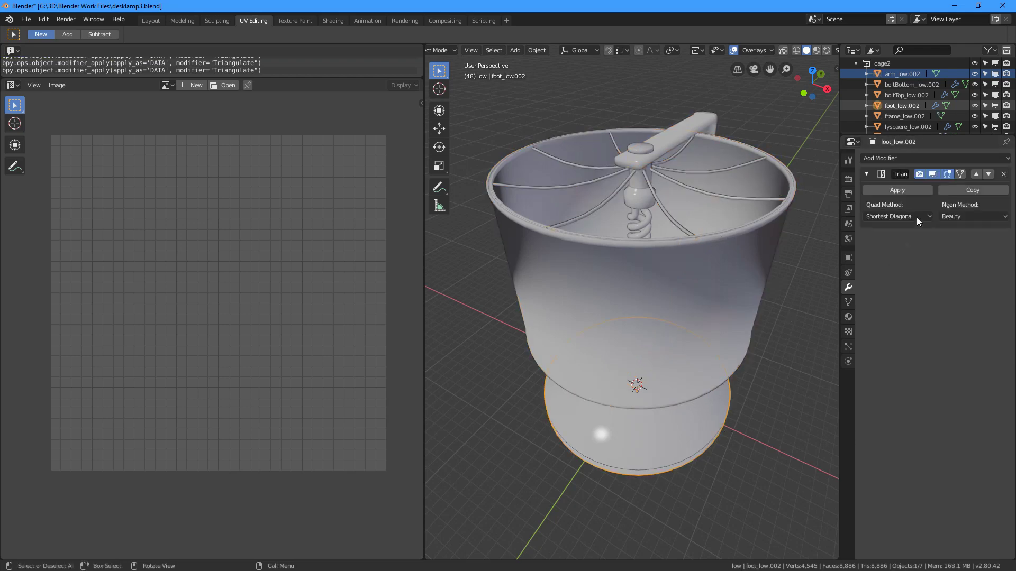
left_click(899, 192)
- Apply Triangulate on the bottom bolt, the lyspaere bulb and the top bolt
middle_click_drag(718, 331, 640, 421)
left_click(640, 421)
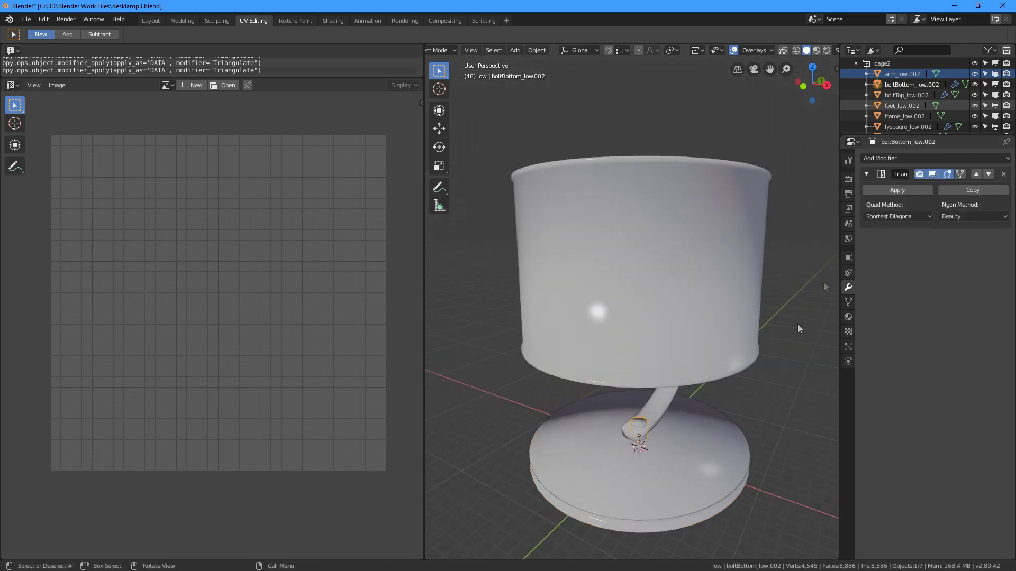
left_click(894, 189)
middle_click_drag(671, 386, 659, 213)
left_click(660, 213)
left_click(878, 187)
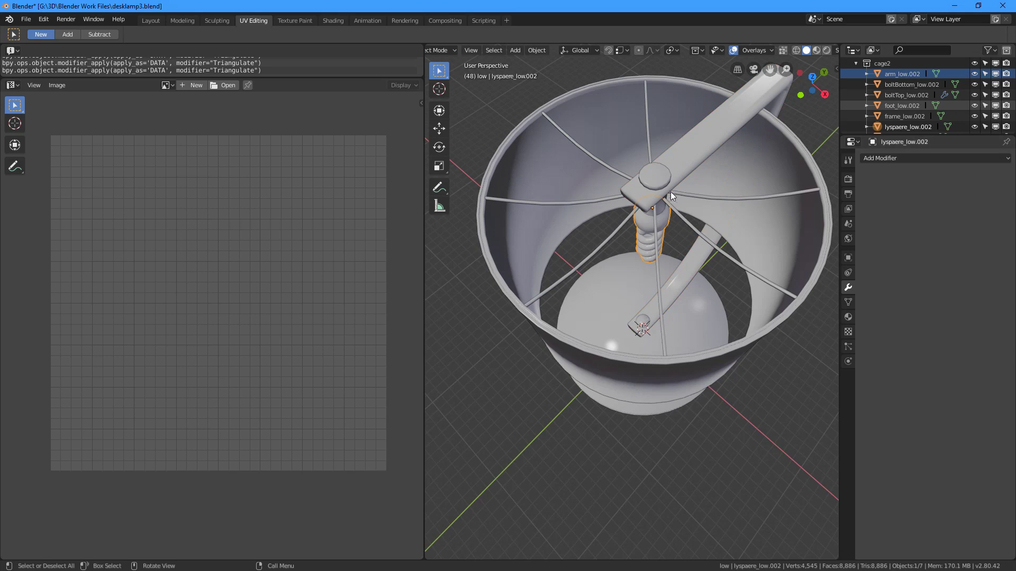
left_click(652, 175)
left_click(883, 187)
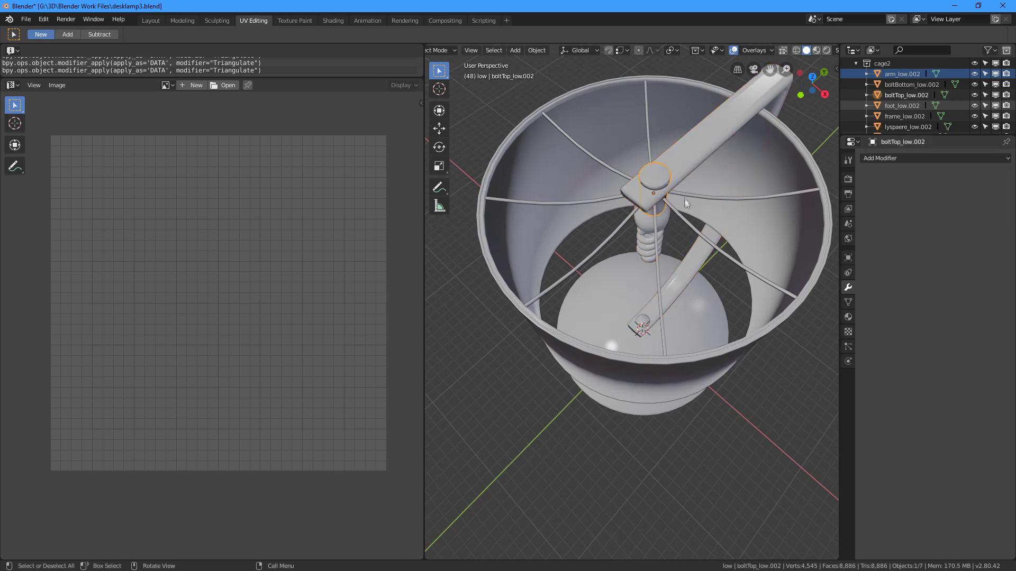
- Select the lyspaere bulb and frame it in the viewport
middle_click_drag(661, 291, 658, 206)
left_click(658, 207)
key("KP_Decimal")
middle_click_drag(738, 262, 814, 224)
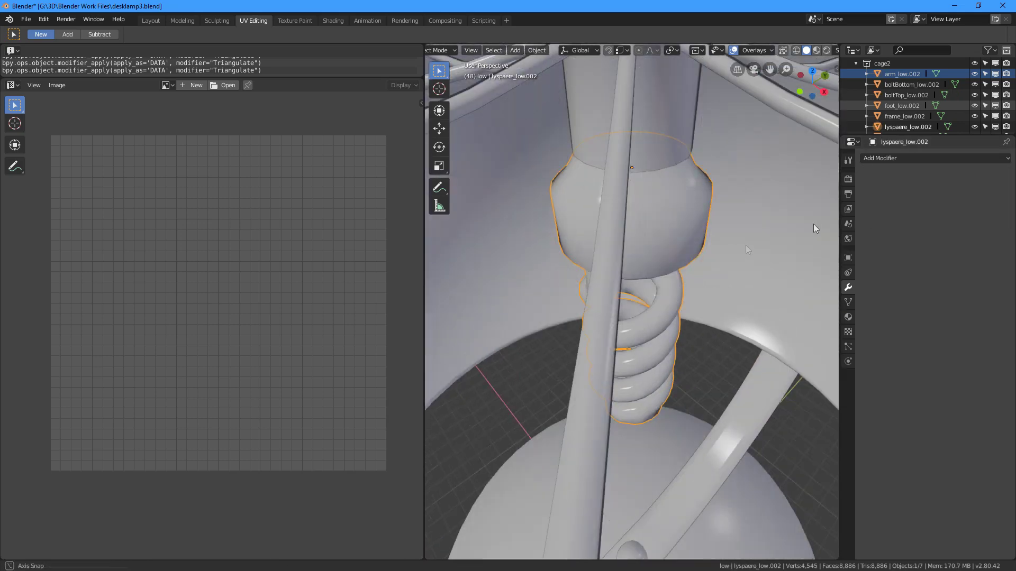
scroll(970, 83, "up", 3)
- Make the high collection visible but unselectable, then select all of the bulb's mesh
left_click(974, 85)
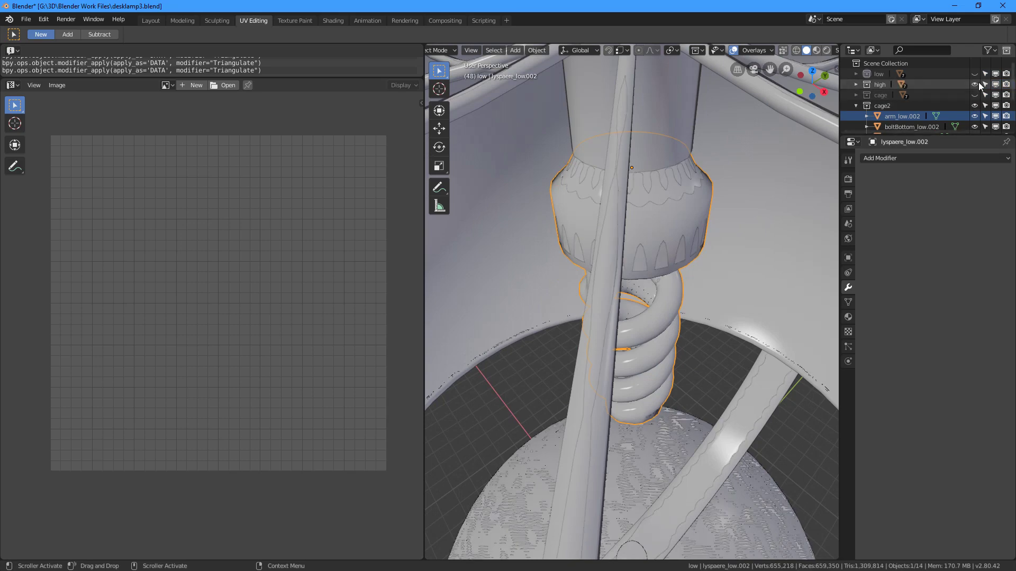
left_click(985, 84)
key("Tab")
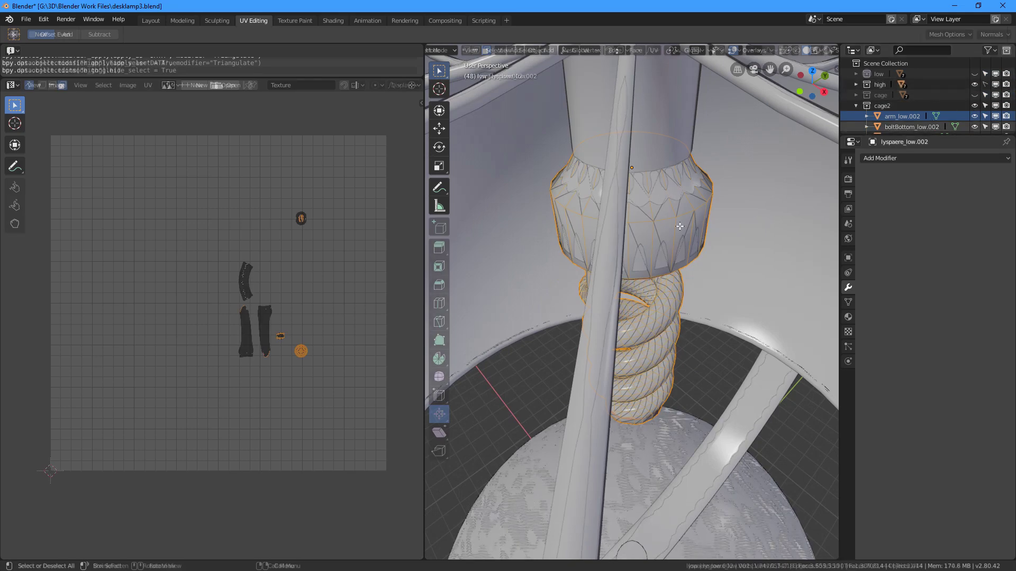
key("a")
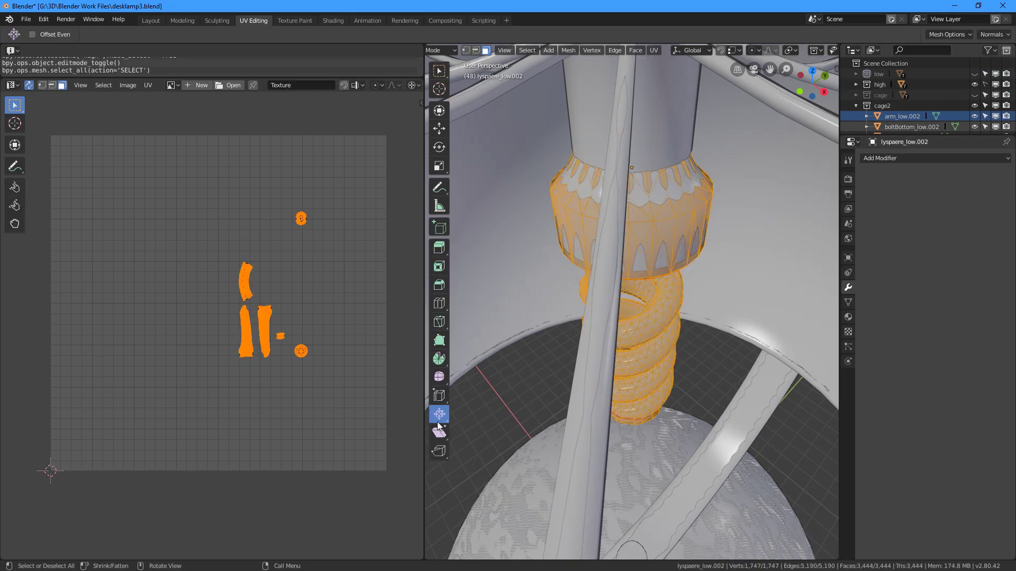
- Shrink the bulb mesh inward about 0.02 with Shrink/Fatten, fine-tuning the offset
left_click(437, 422)
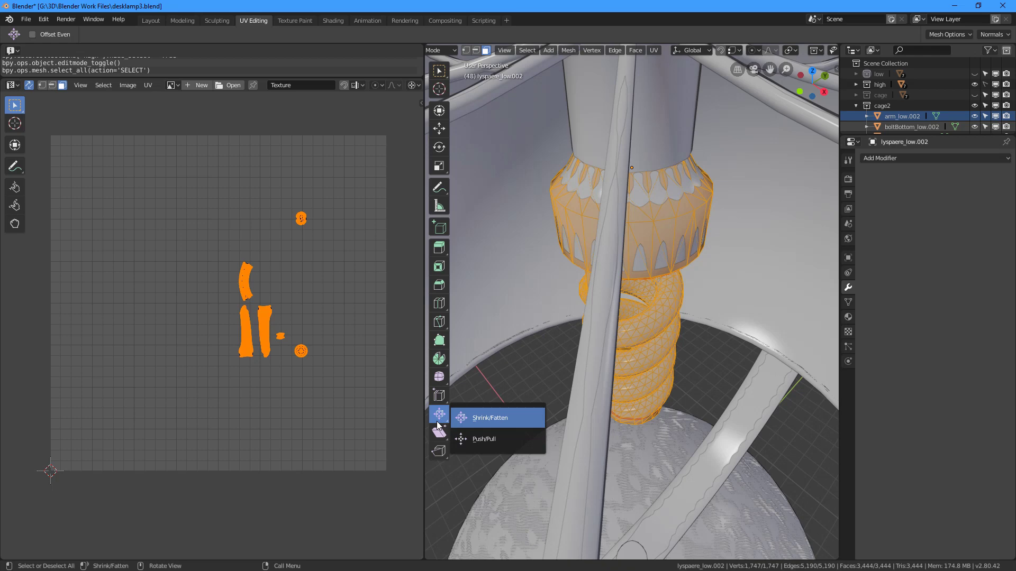
left_click(489, 418)
key("alt+a")
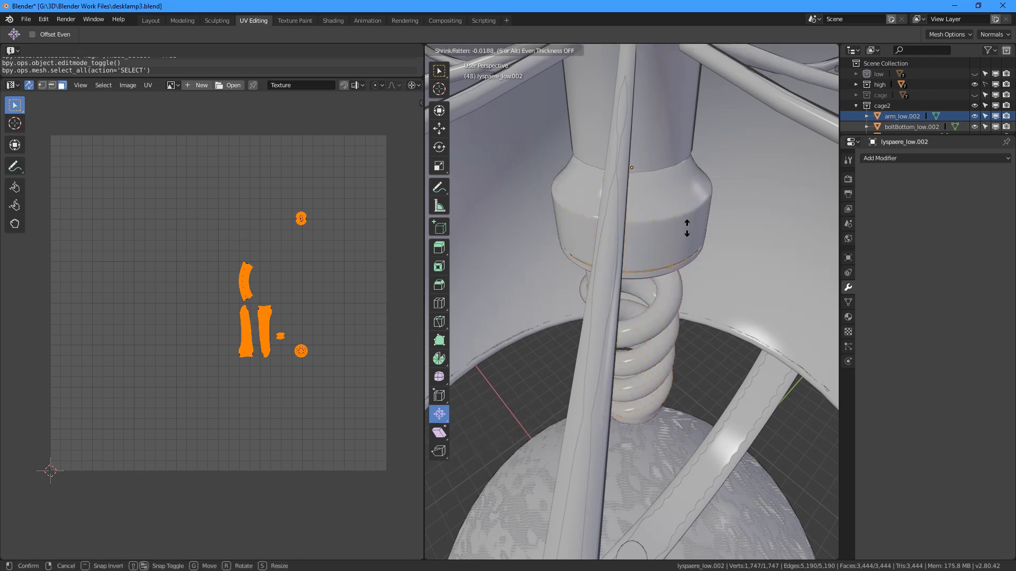
key("a")
left_click(565, 479)
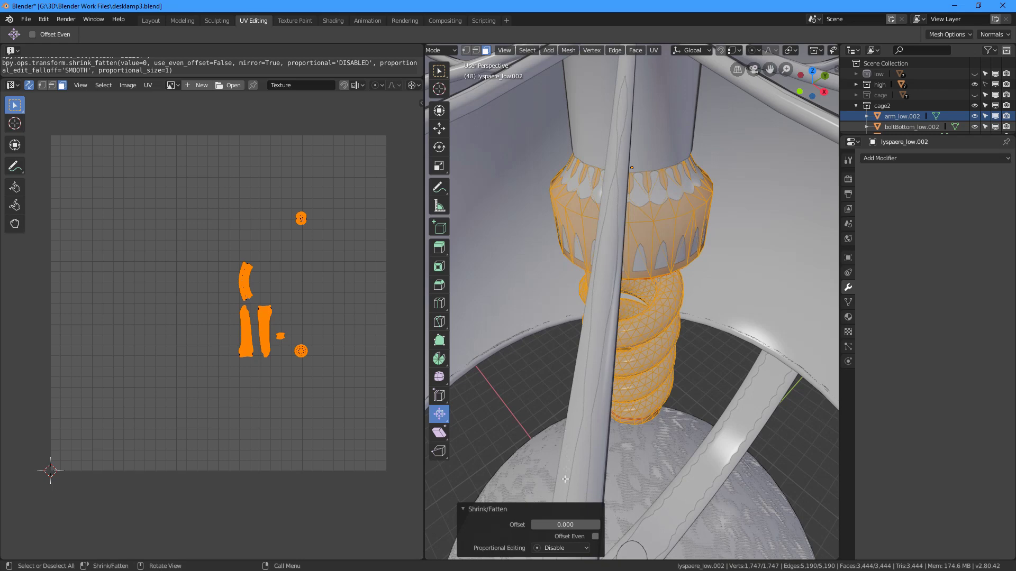
left_click(533, 525)
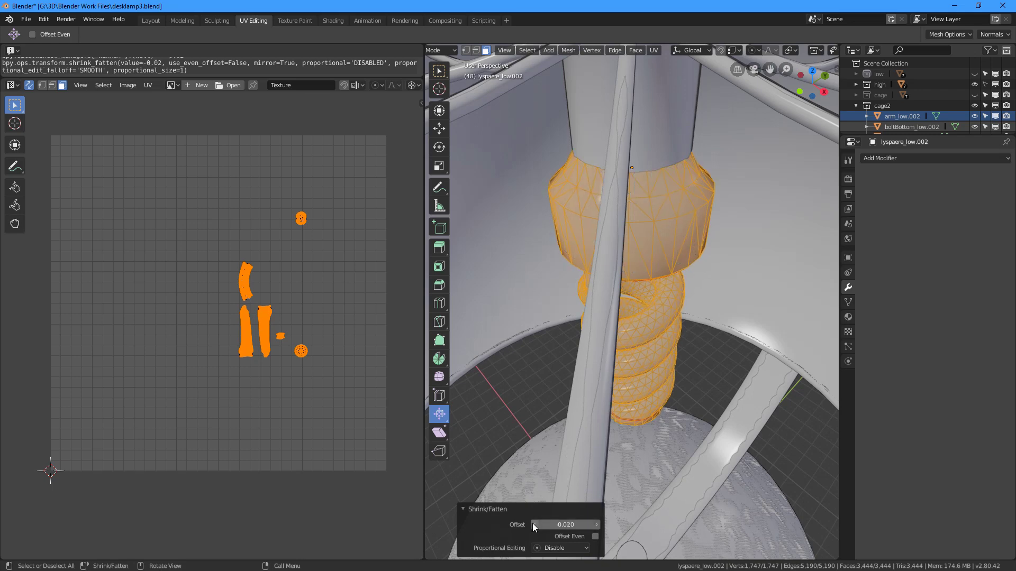
left_click(533, 524)
left_click(597, 524)
key("Tab")
- Shrink the top bolt's whole mesh slightly inward with Shrink/Fatten
left_click(675, 130)
middle_click_drag(675, 130, 677, 253, "shift")
key("Tab")
key("alt+s")
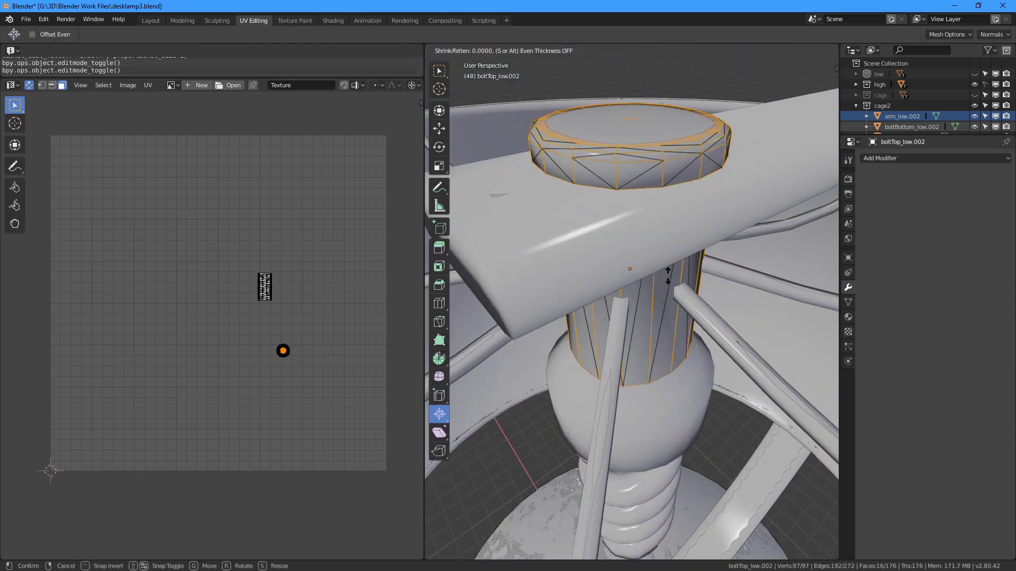
key("Escape")
key("alt+a")
key("a")
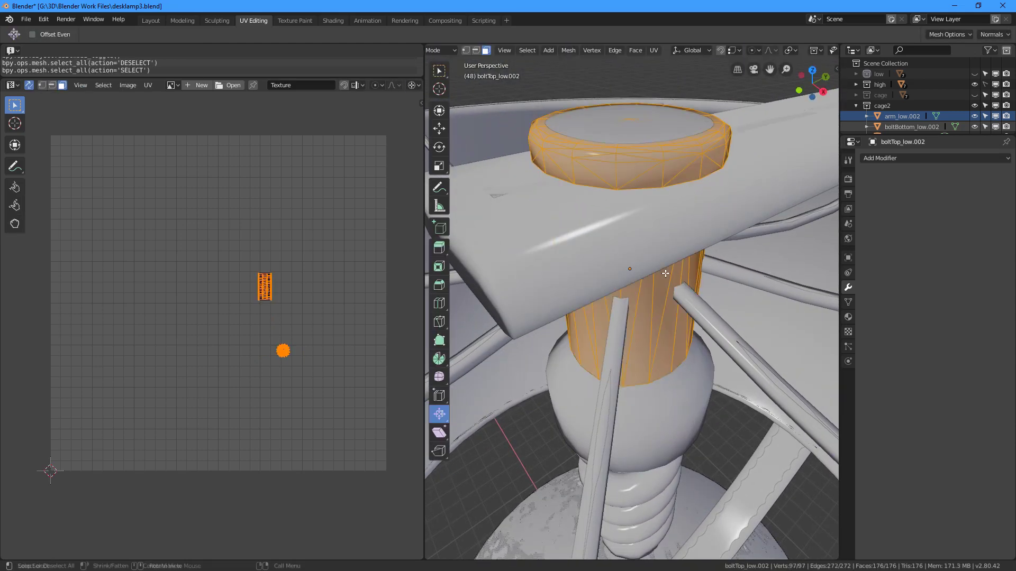
key("alt+s")
key("Return")
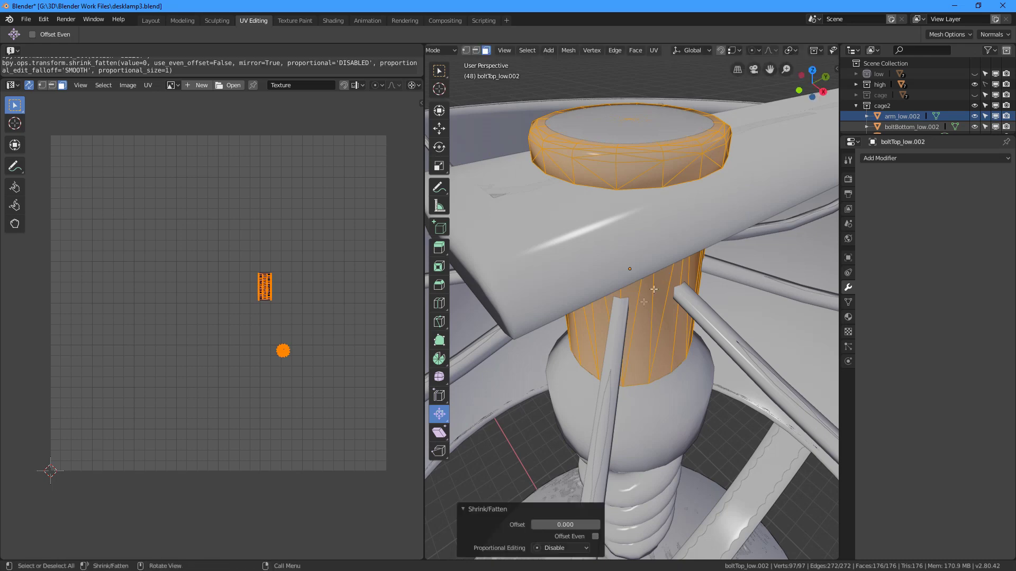
left_click(535, 525)
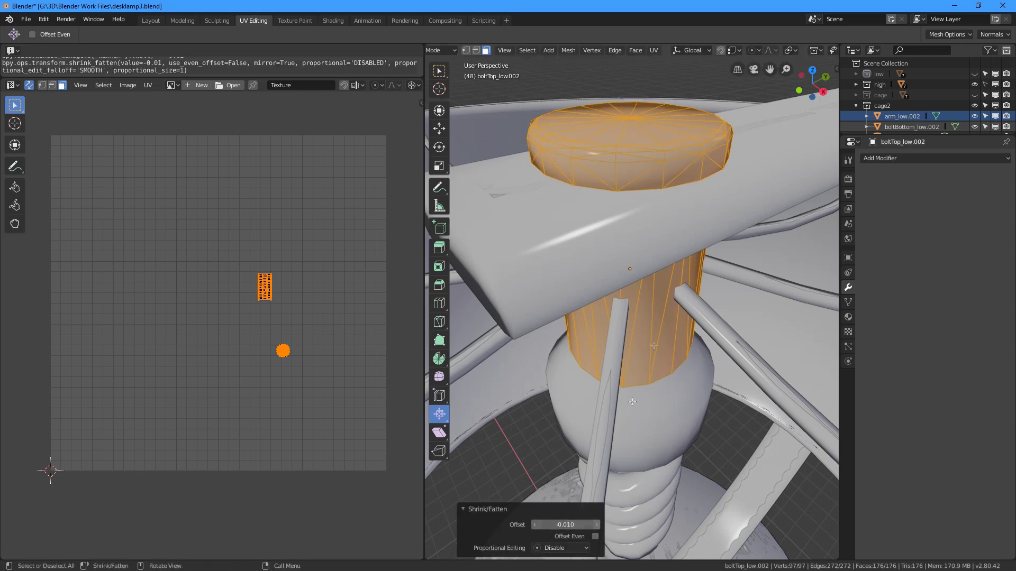
key("Tab")
- Shrink the lamp arm inward by 0.010, then frame the whole lamp
scroll(621, 344, "down", 3)
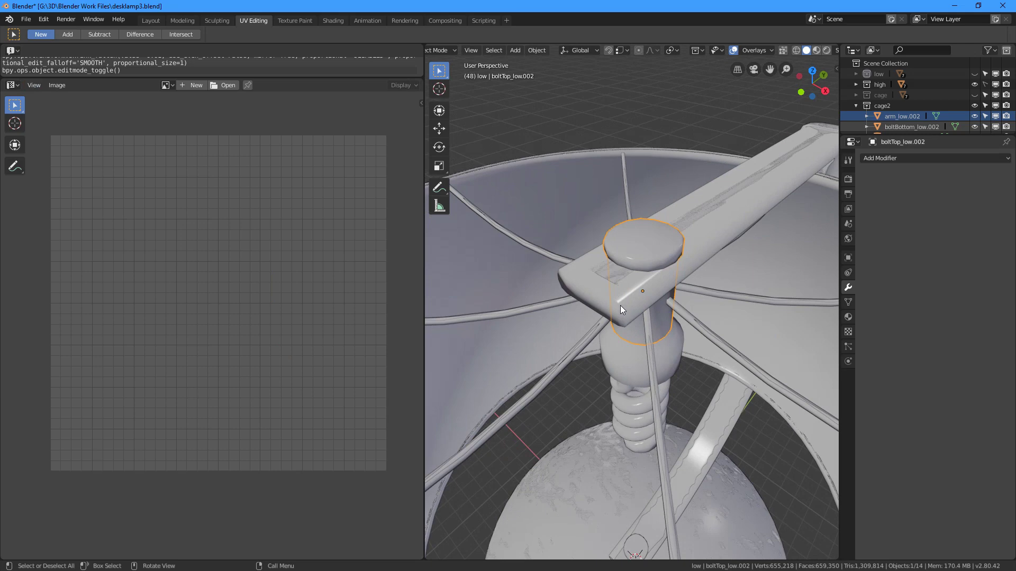
left_click(620, 306)
key("Tab")
key("a")
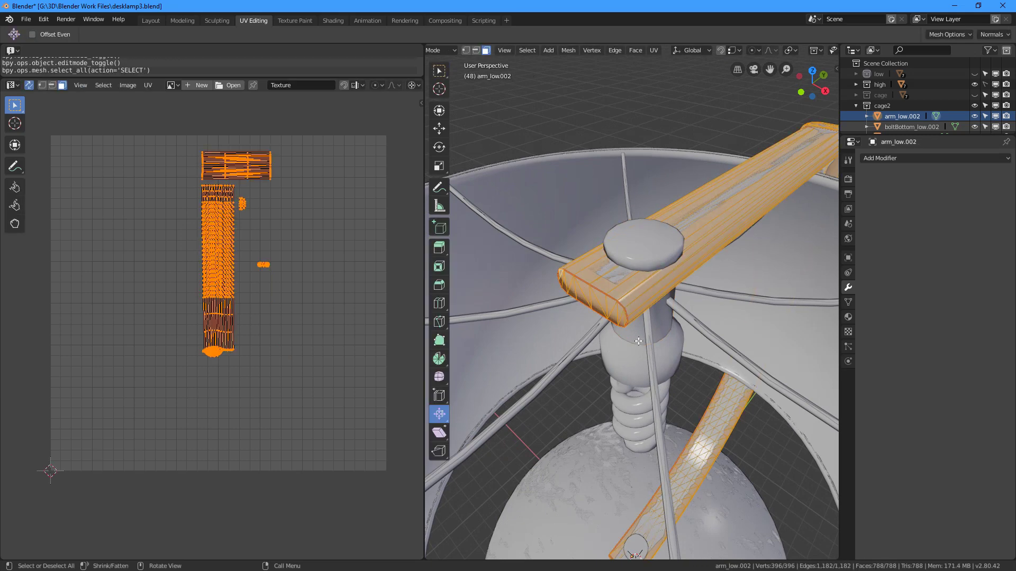
key("alt+s")
left_click(617, 355)
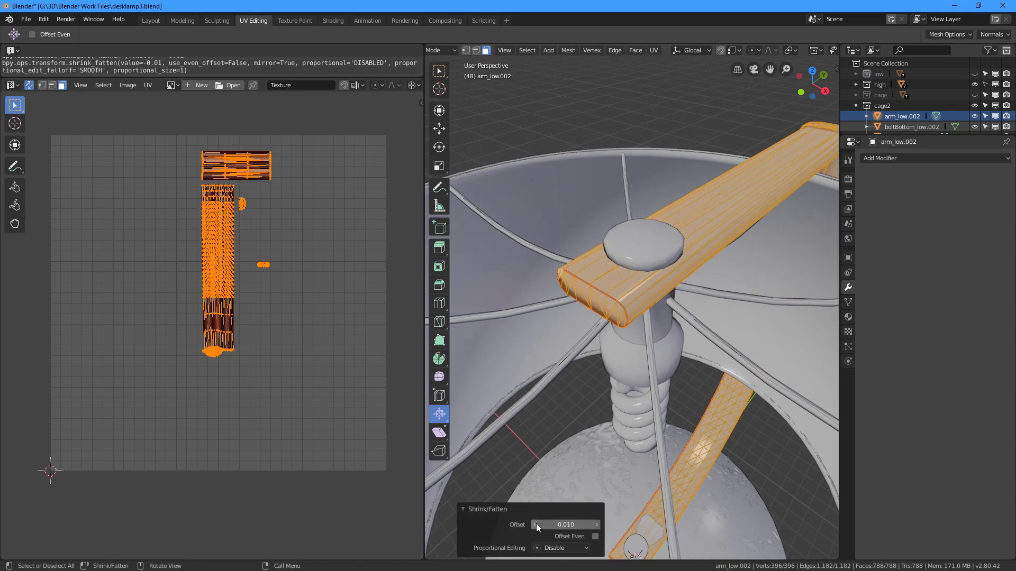
key("Tab")
scroll(654, 349, "down", 5)
key("a")
key("KP_Decimal")
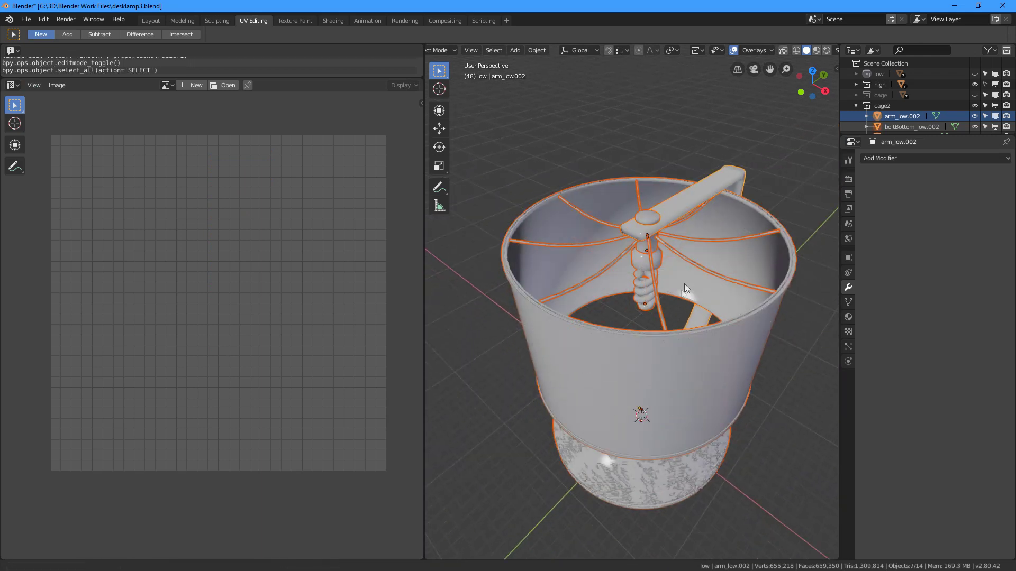
left_click(25, 19)
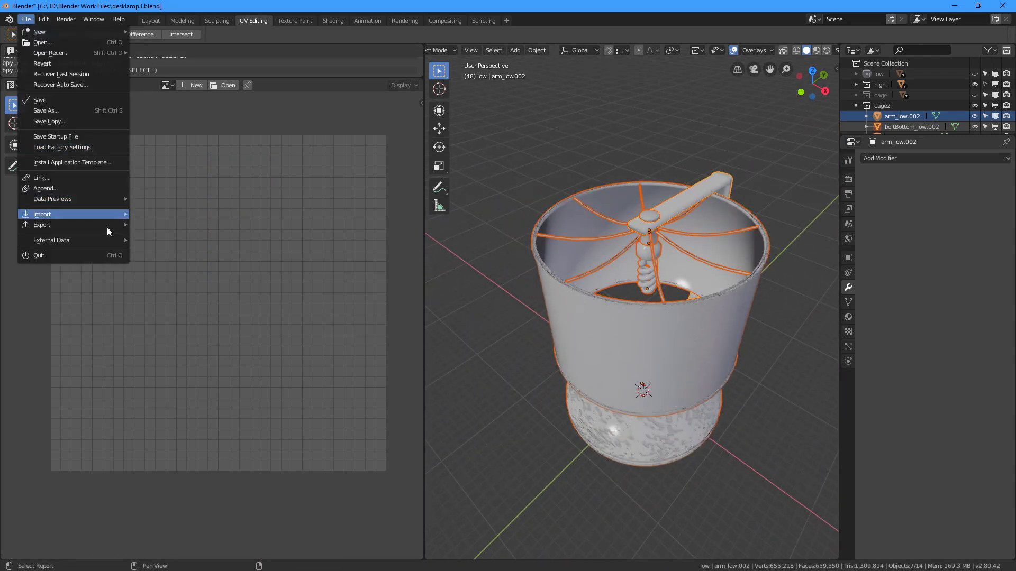
- Set up an FBX export to desklamp_cage.fbx in the tangentspace folder, then close the browser
mouse_move(106, 225)
left_click(167, 246)
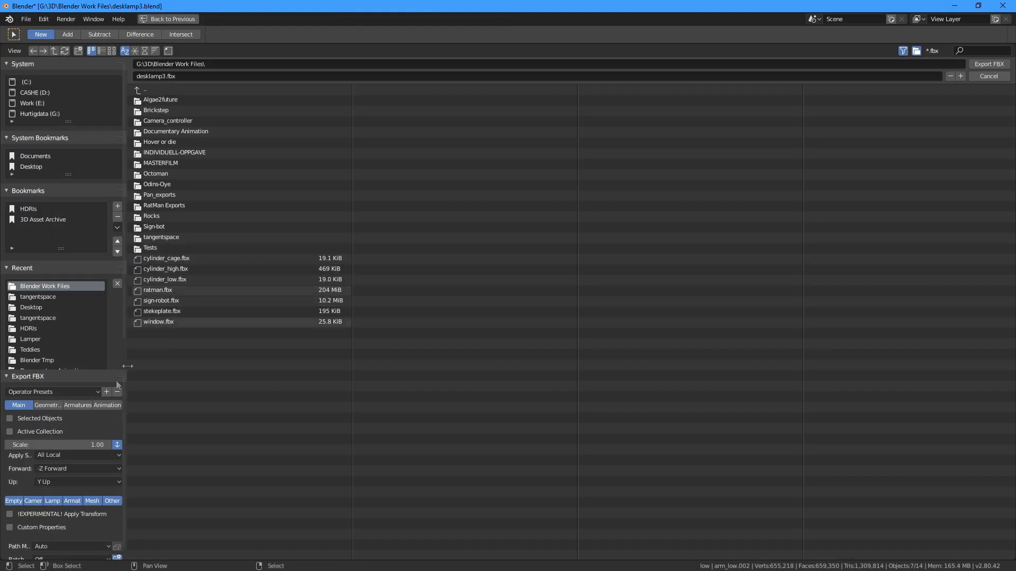
left_click(48, 405)
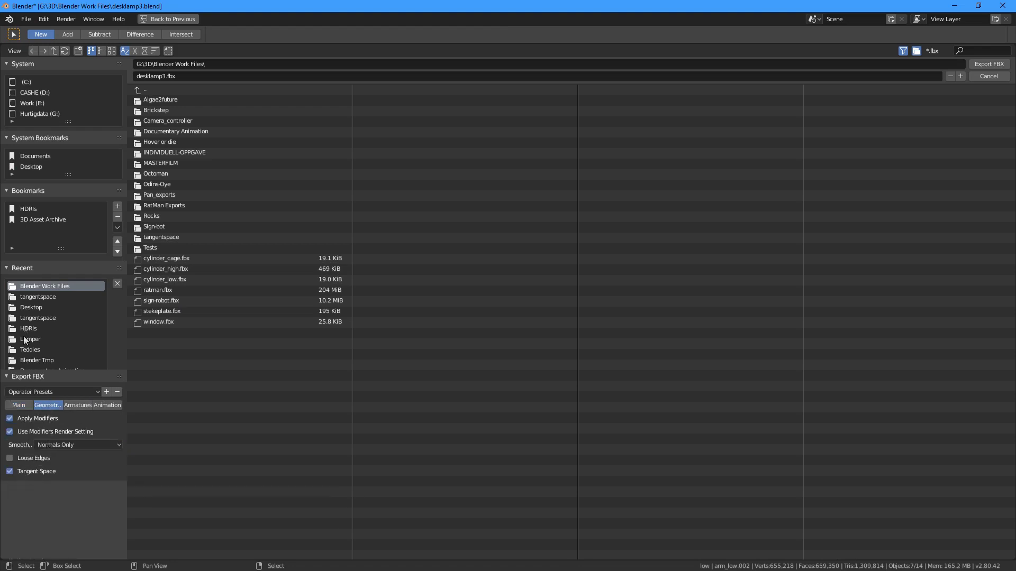
left_click(32, 297)
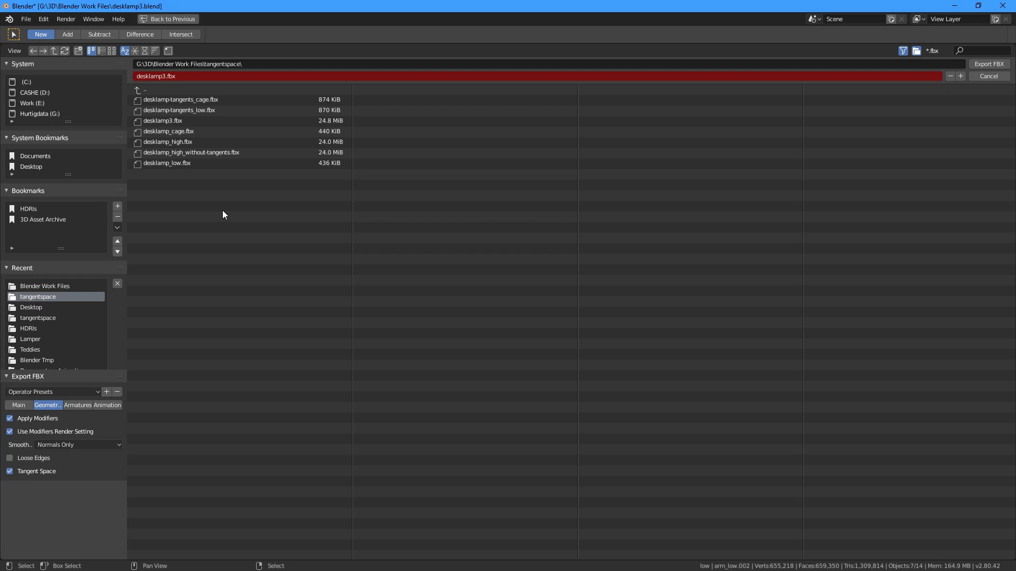
left_click(174, 131)
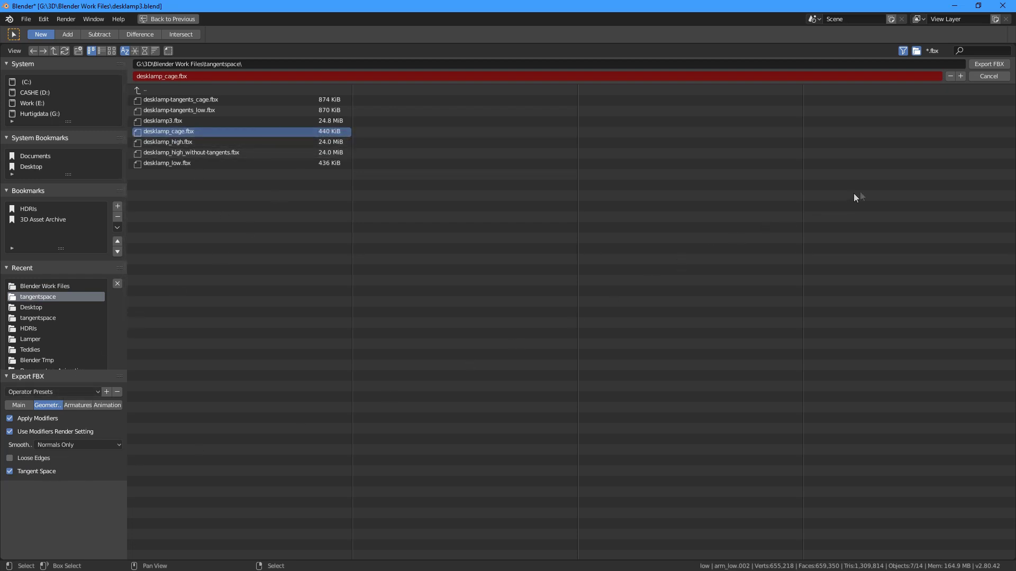
left_click(977, 79)
- Delete the cage2 collection with its objects, then start a new Substance Painter project
key("alt+a")
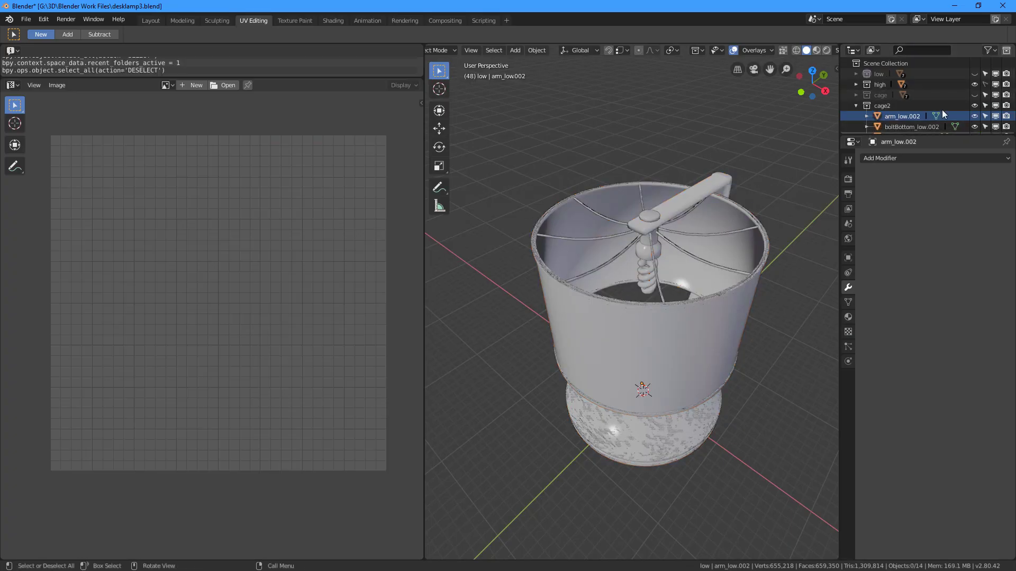
left_click(856, 105)
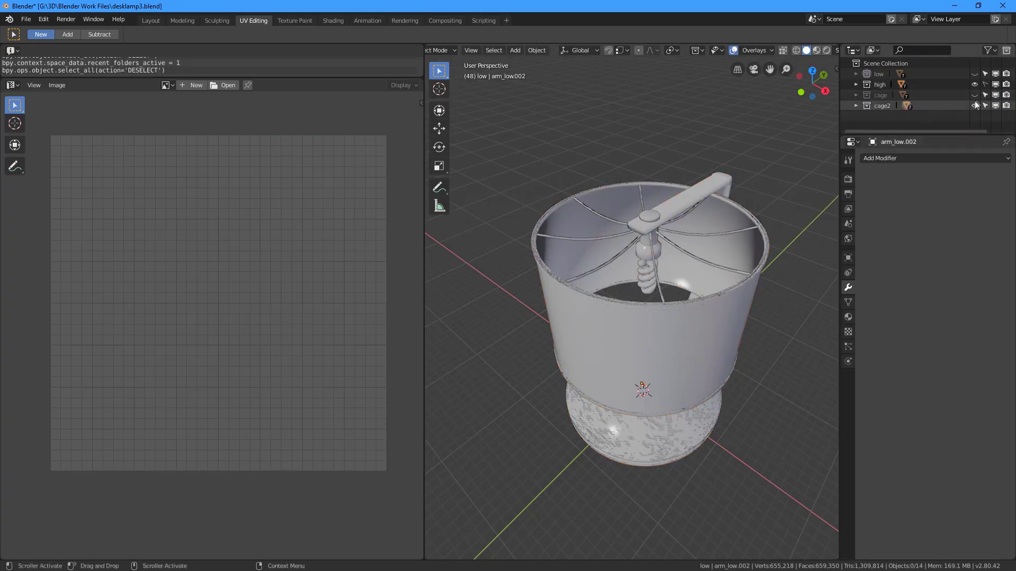
right_click(878, 106)
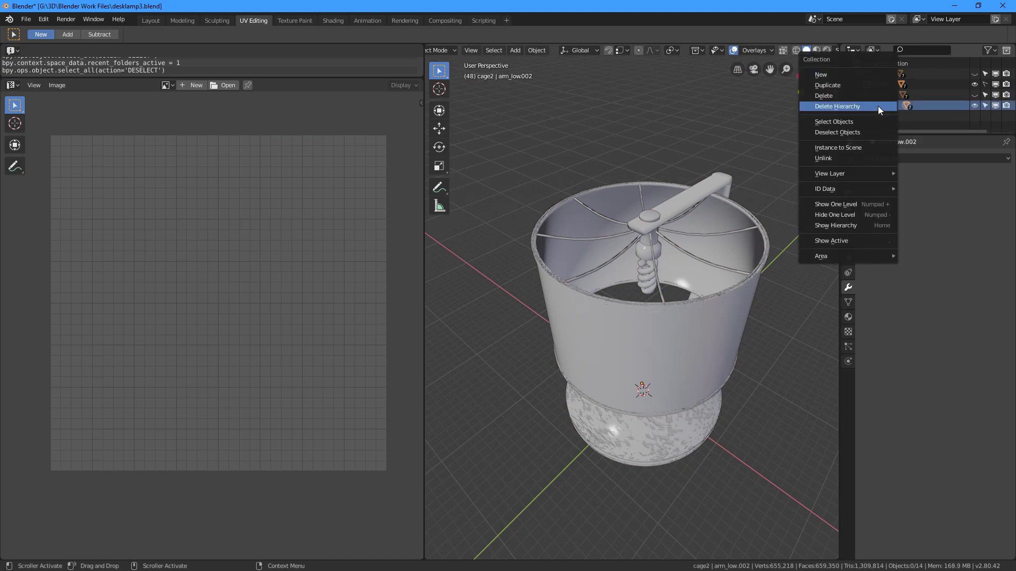
left_click(878, 109)
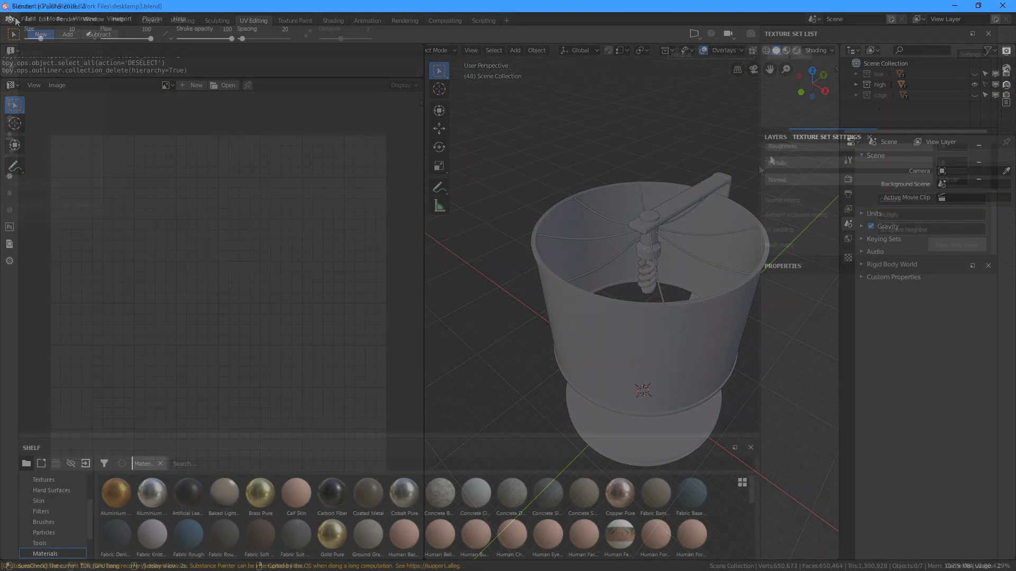
left_click(10, 19)
left_click(20, 31)
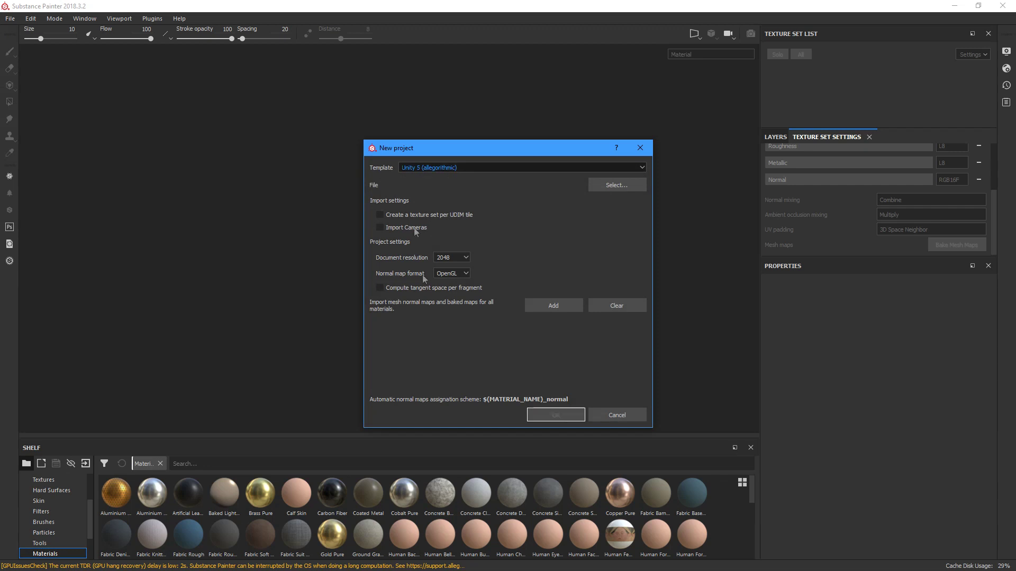
- Keep the Unity 5 (allegorithmic) template and browse for the project mesh
left_click(558, 167)
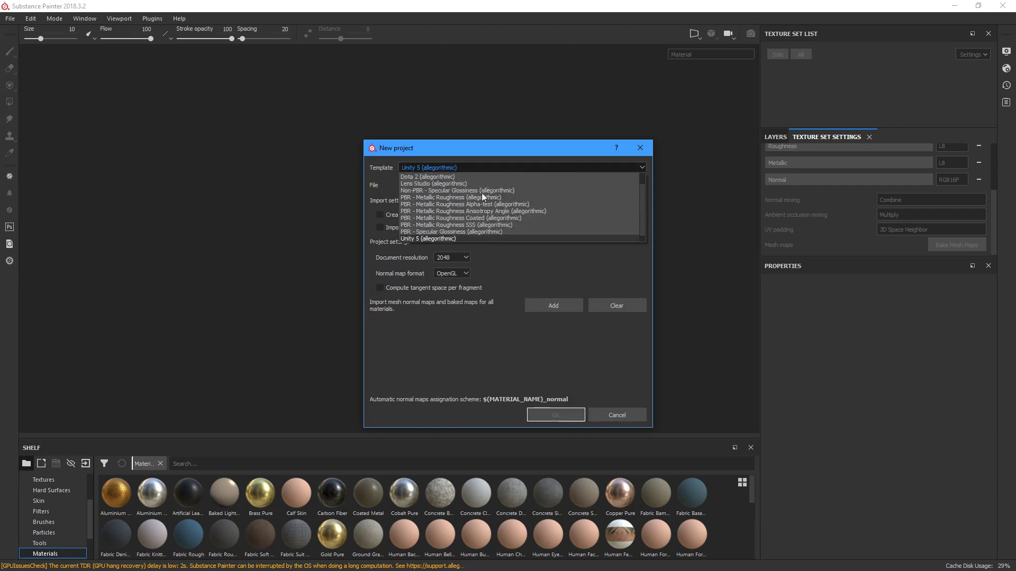
left_click(452, 239)
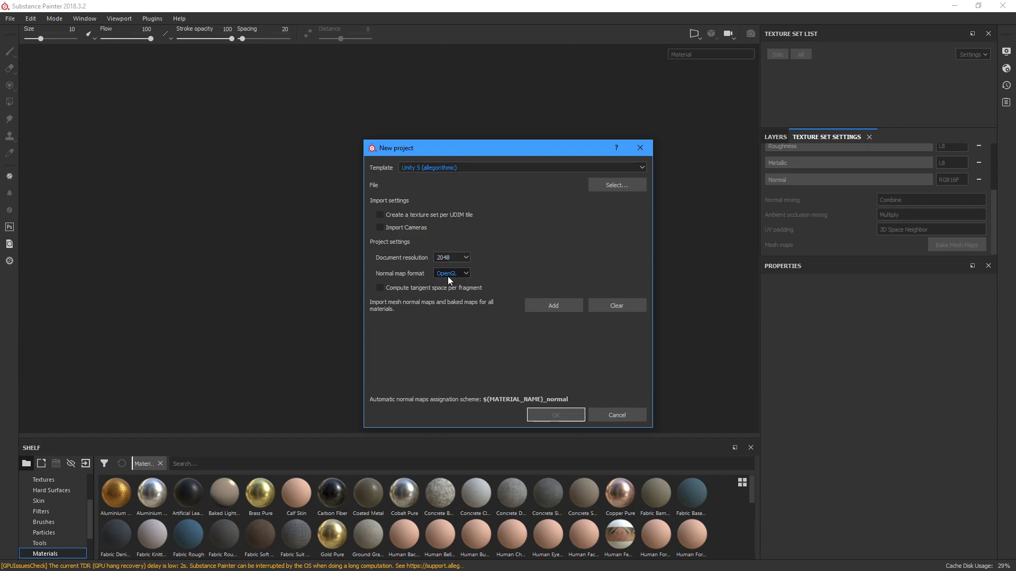
left_click(617, 185)
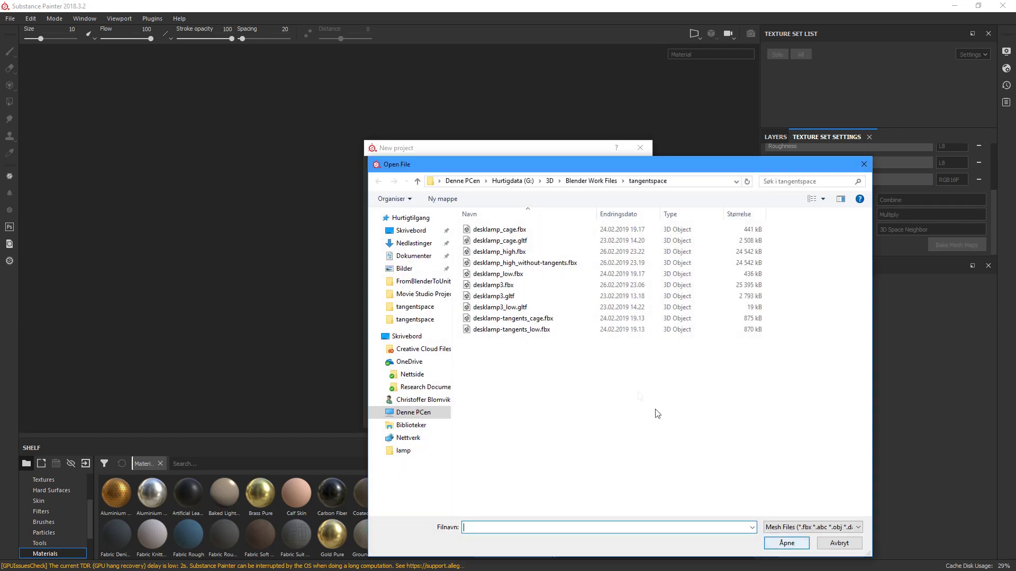
- Create the project from desklamp-tangents_low.fbx with per-fragment tangent space and open the mesh-map baking settings
double_click(531, 329)
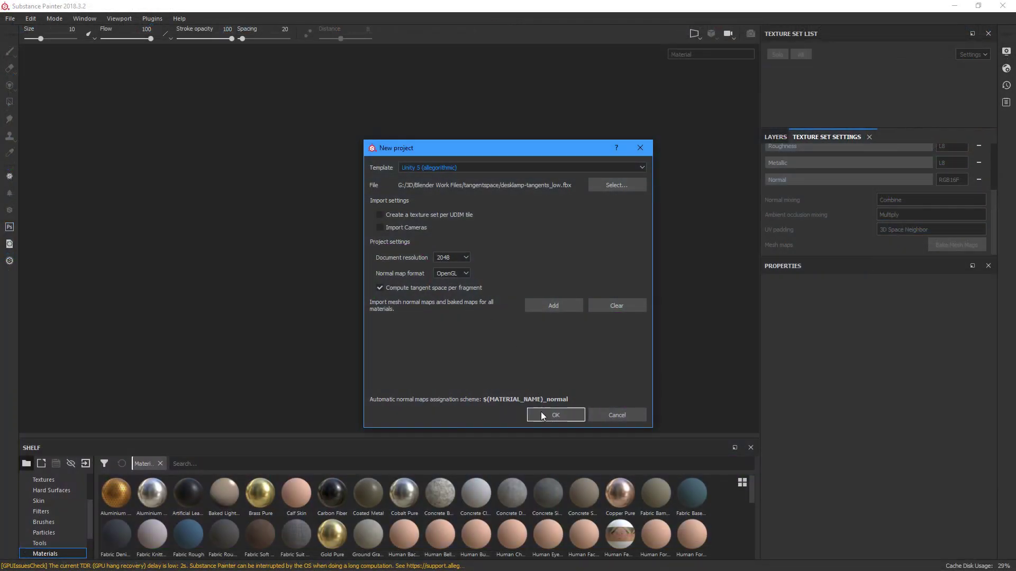
left_click(542, 415)
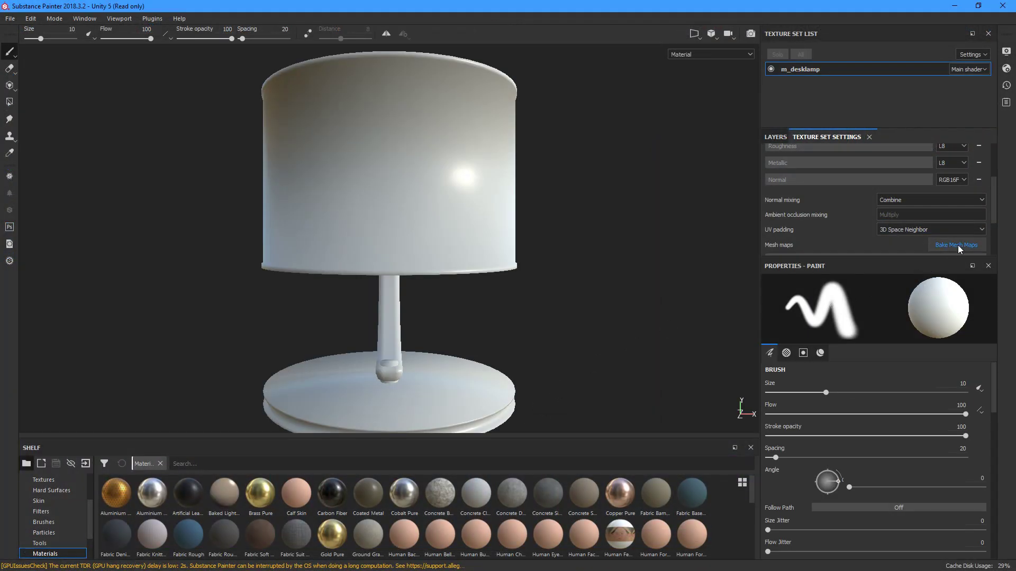
left_click(958, 245)
- Bake only the Normal map, at 1024 output size
left_click(410, 128)
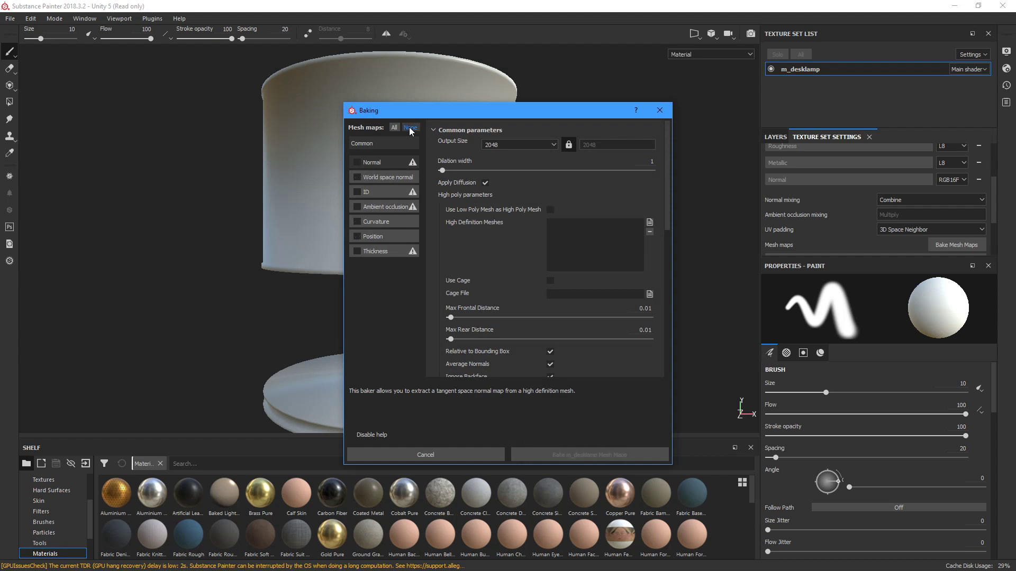
left_click(357, 162)
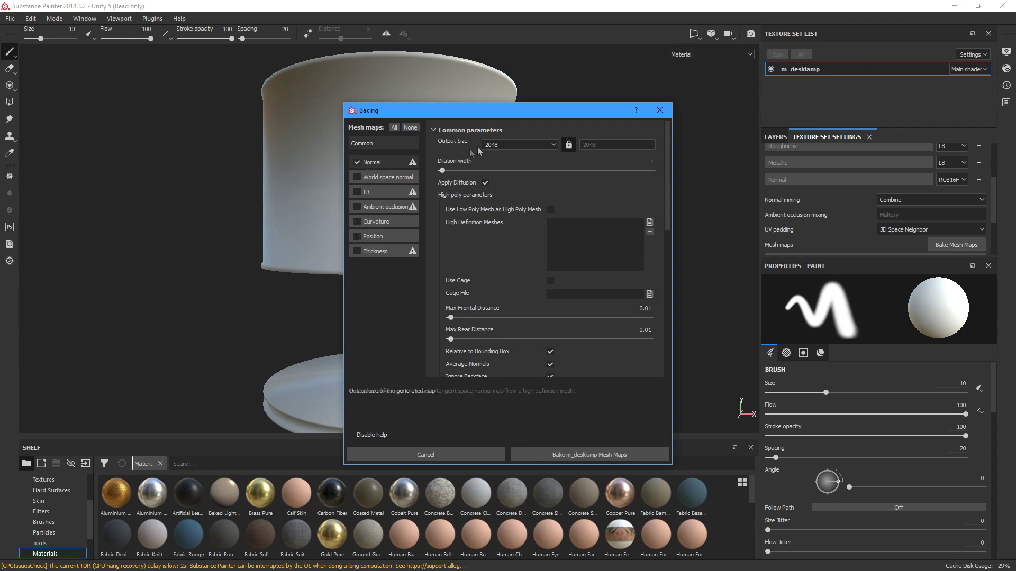
left_click(519, 145)
left_click(490, 191)
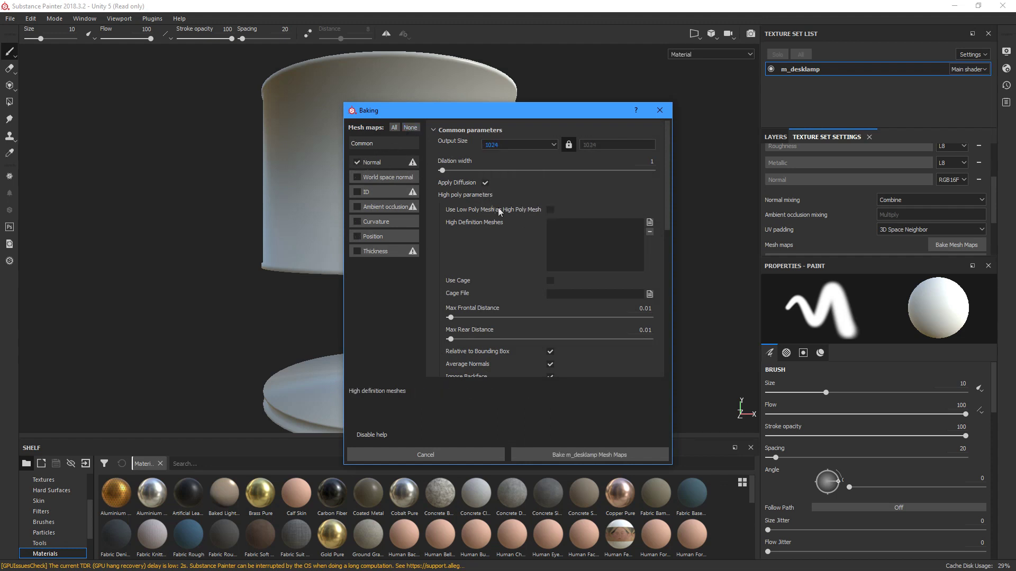
- Add desklamp_high.fbx as the high-poly mesh, match By Mesh Name, and bake
left_click(650, 222)
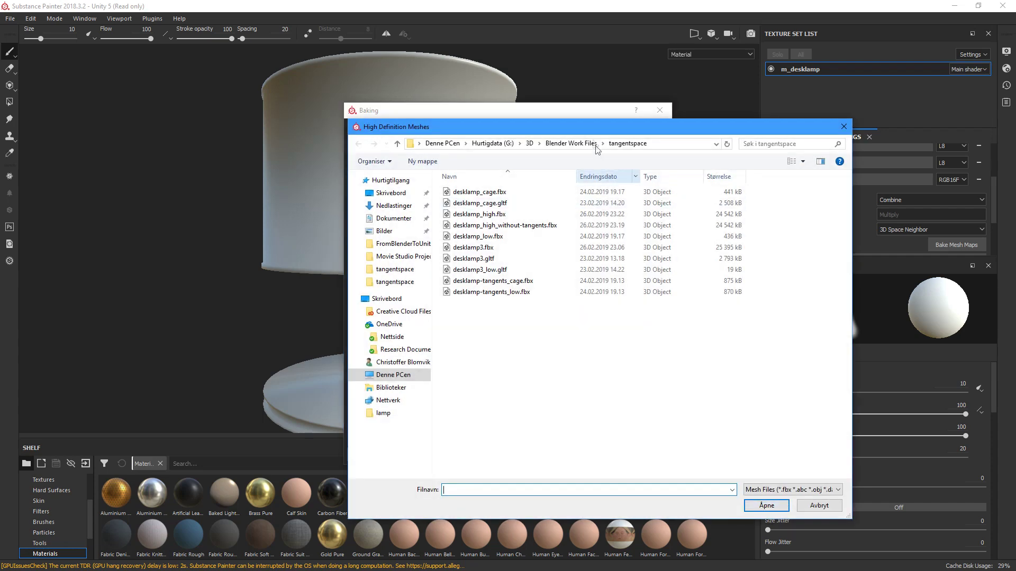
left_click_drag(542, 127, 703, 118)
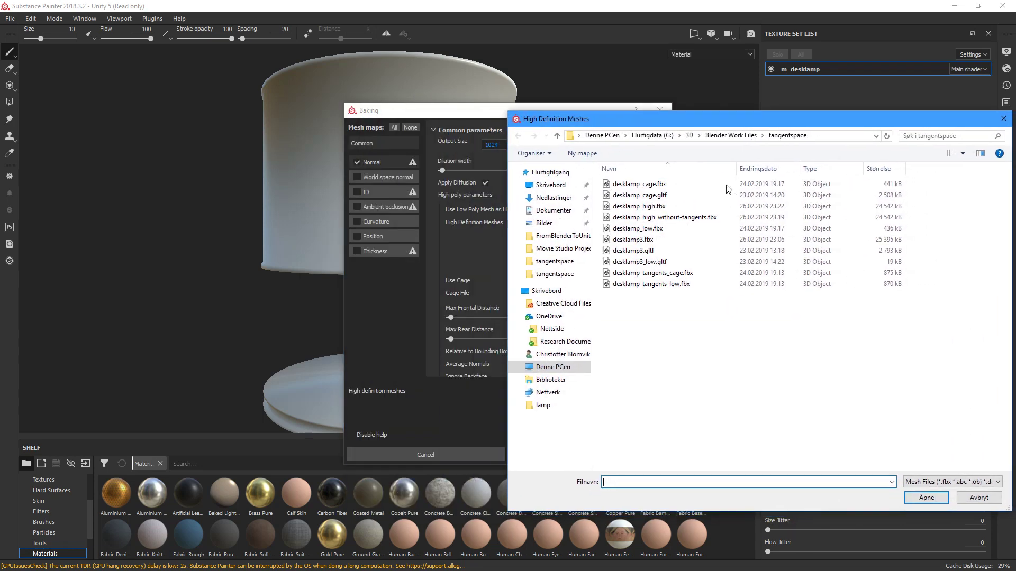
left_click(683, 206)
left_click(927, 497)
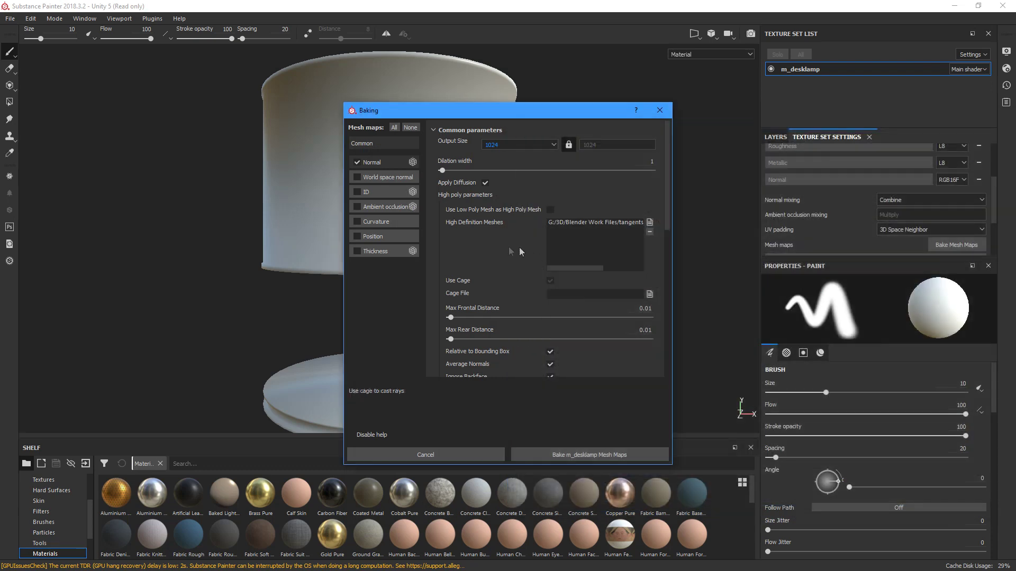
scroll(519, 255, "down", 3)
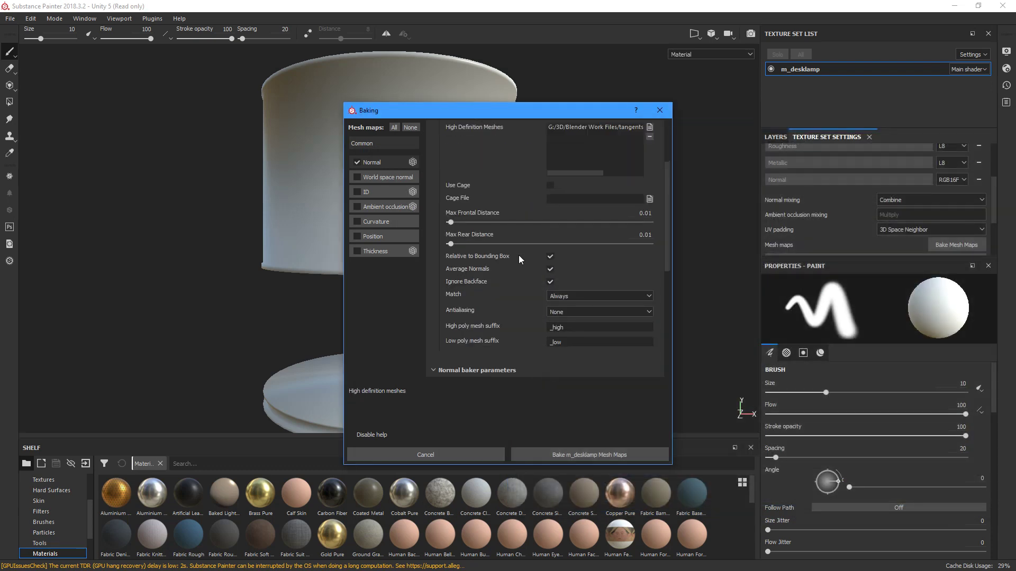
left_click(574, 297)
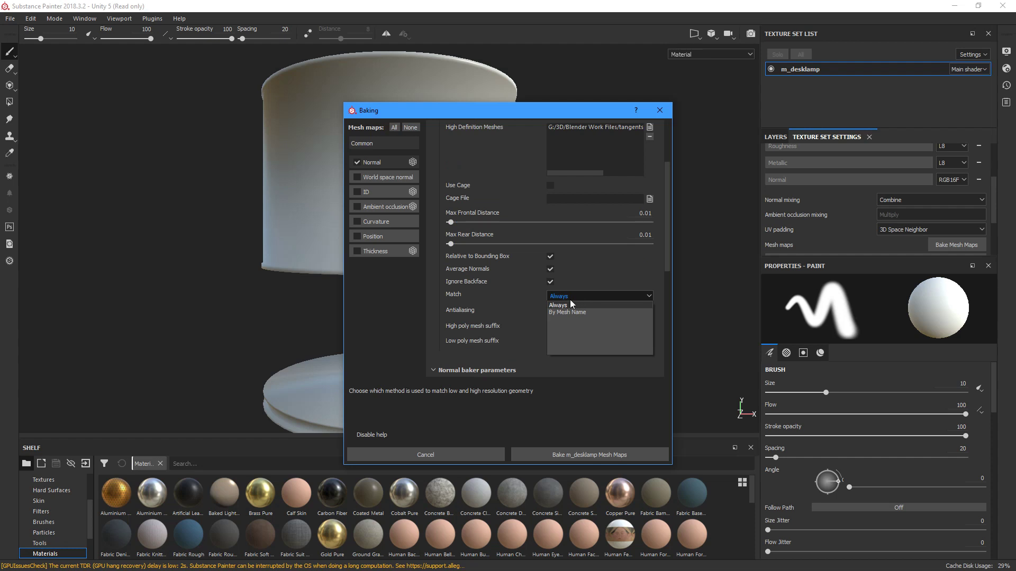
left_click(576, 313)
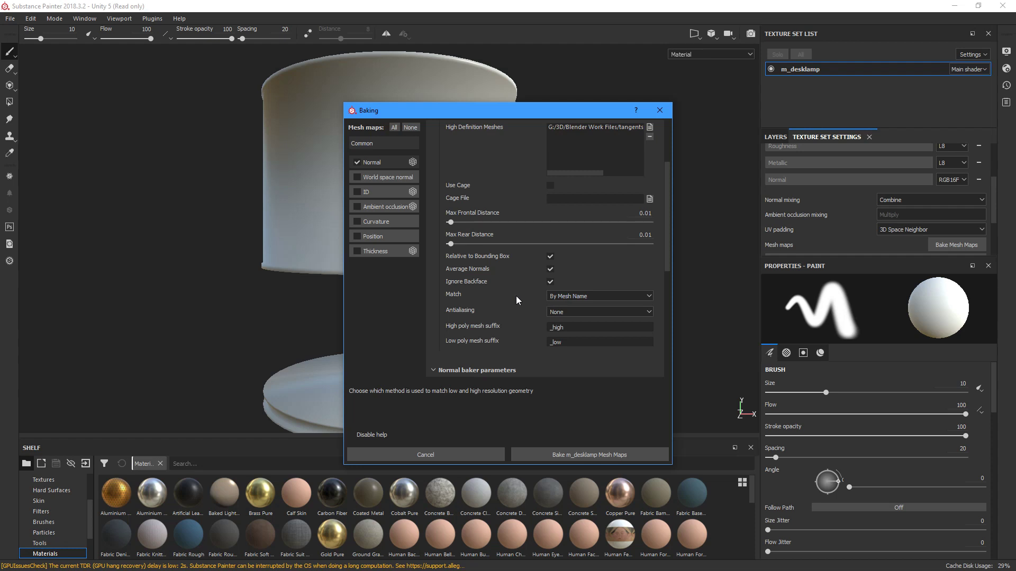
scroll(516, 297, "up", 3)
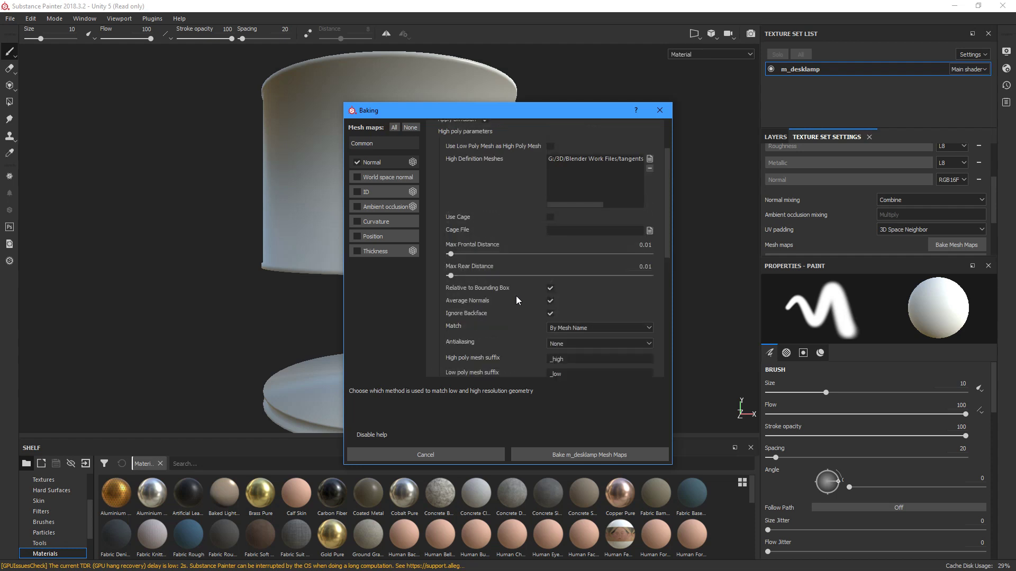
scroll(517, 297, "down", 3)
left_click(575, 458)
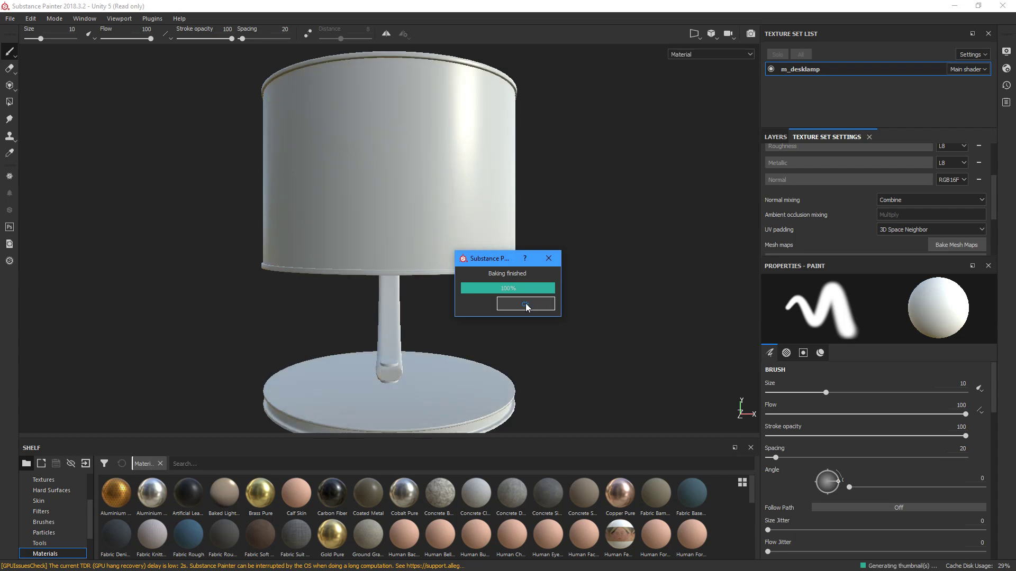
- Dismiss the bake-finished notice and orbit down into the lampshade to inspect the normals
left_click(525, 305)
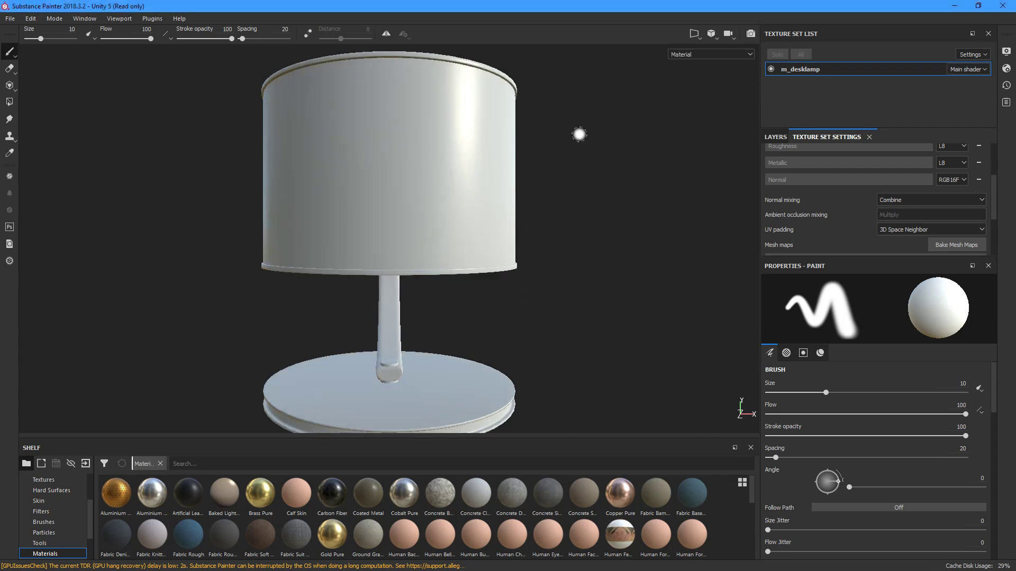
mouse_move(619, 100)
left_mouse_down("alt")
mouse_move(579, 147)
mouse_move(516, 185)
mouse_move(417, 175)
mouse_move(468, 219)
mouse_move(420, 193)
mouse_move(440, 191)
mouse_move(425, 178)
mouse_move(452, 245)
mouse_move(405, 141)
mouse_move(423, 180)
mouse_move(393, 173)
mouse_move(390, 243)
mouse_move(407, 279)
mouse_move(434, 297)
left_mouse_up("alt")
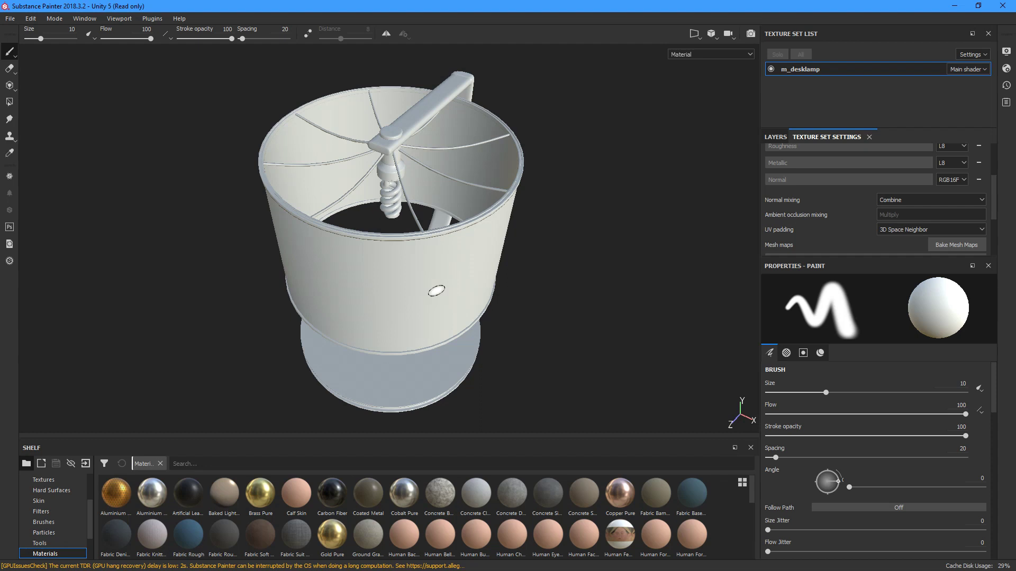
left_click(9, 20)
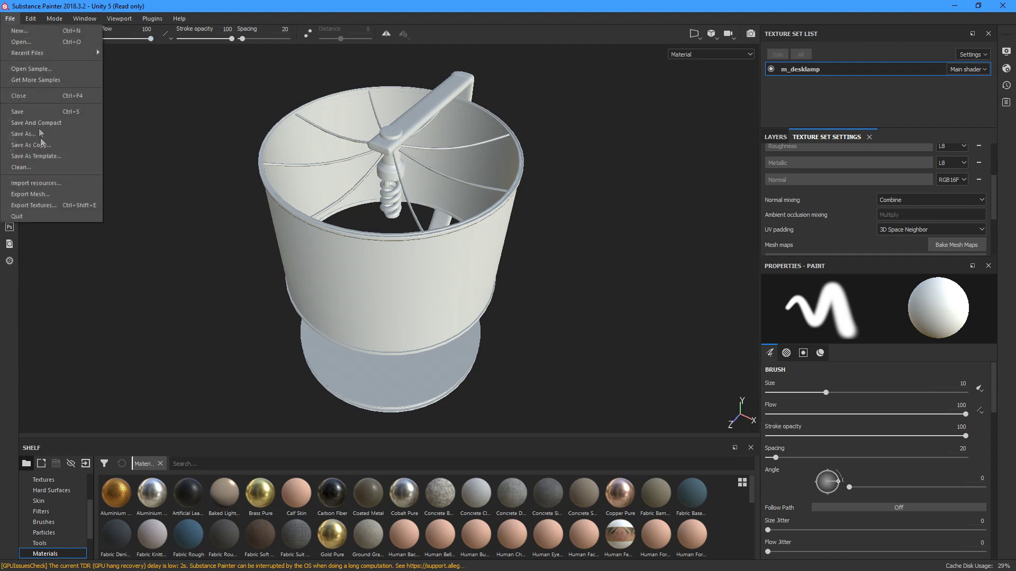
- Use the Unity 5 (Standard Metallic) export preset for m_desklamp, then import the lamp and normal map into Assets
left_click(34, 205)
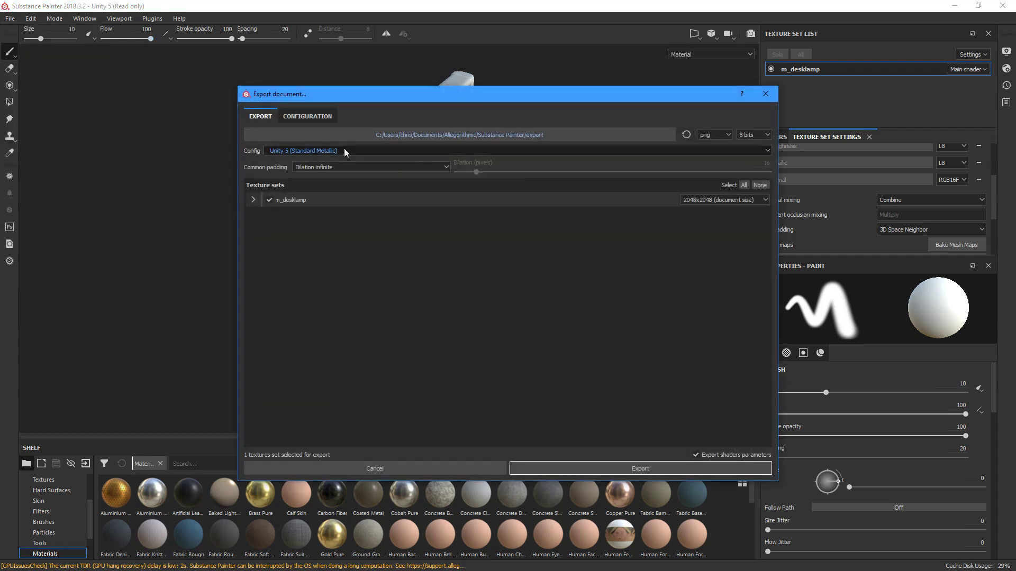
left_click(344, 151)
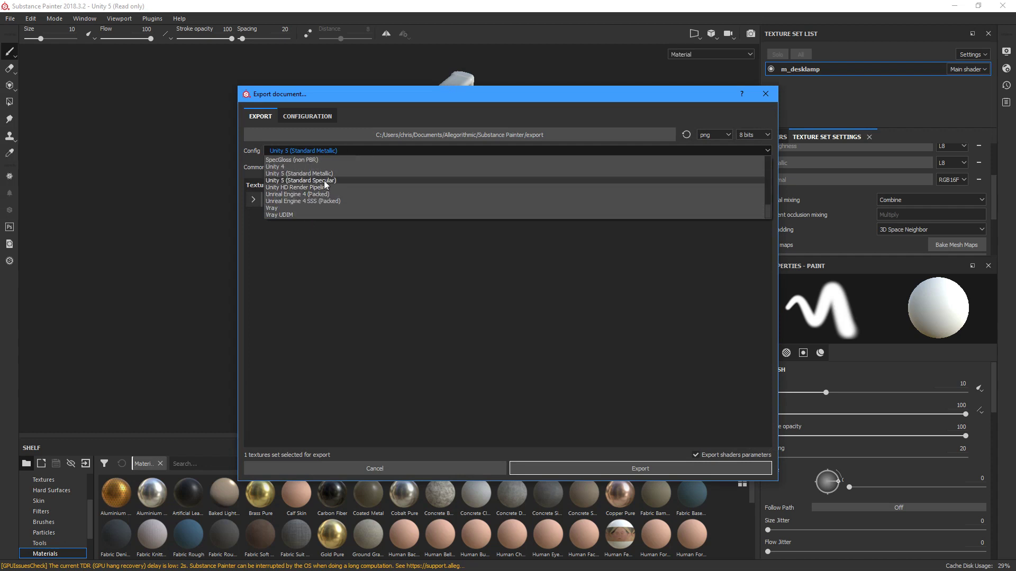
left_click(329, 173)
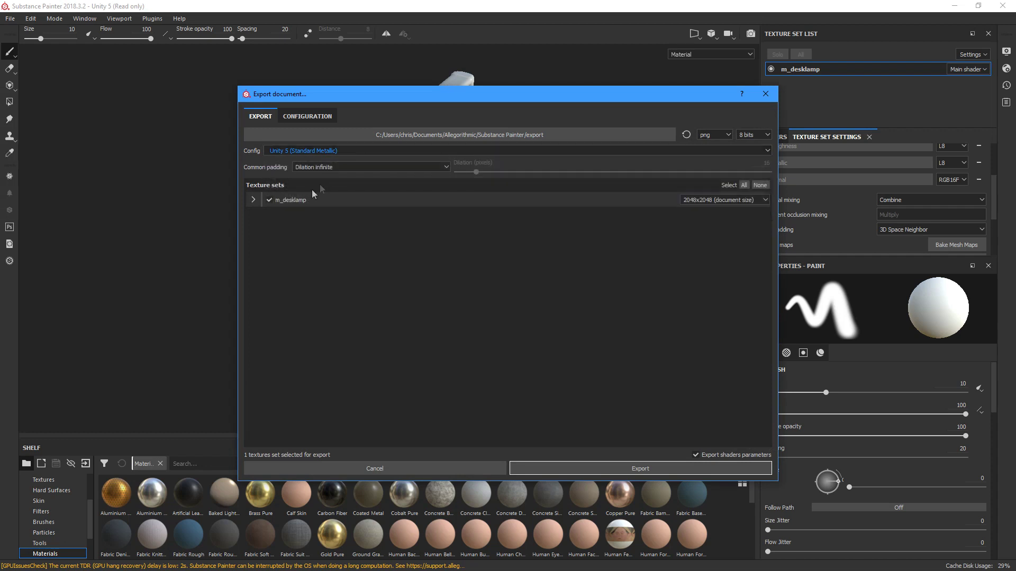
left_click(254, 200)
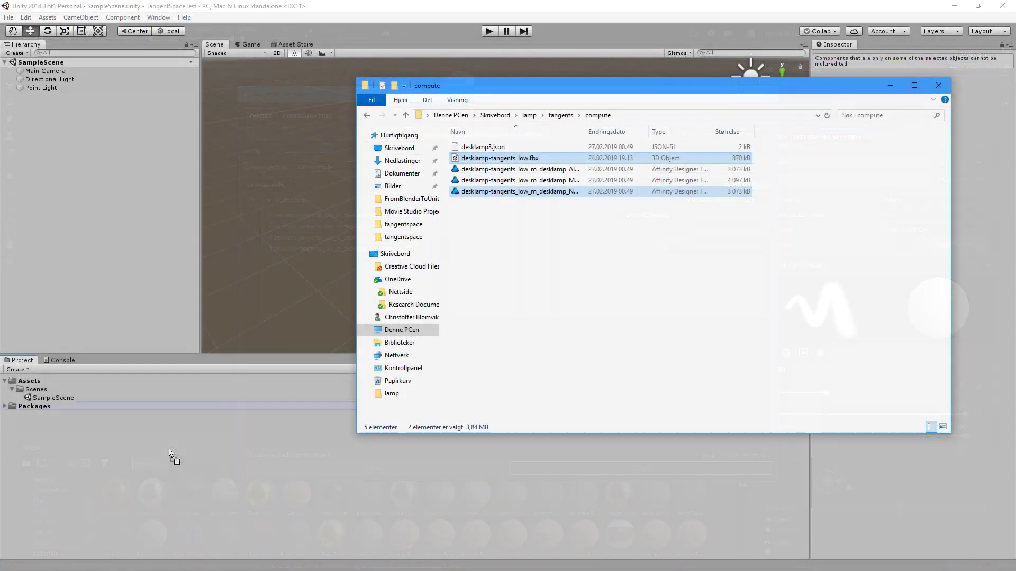
left_click_drag(175, 449, 35, 384)
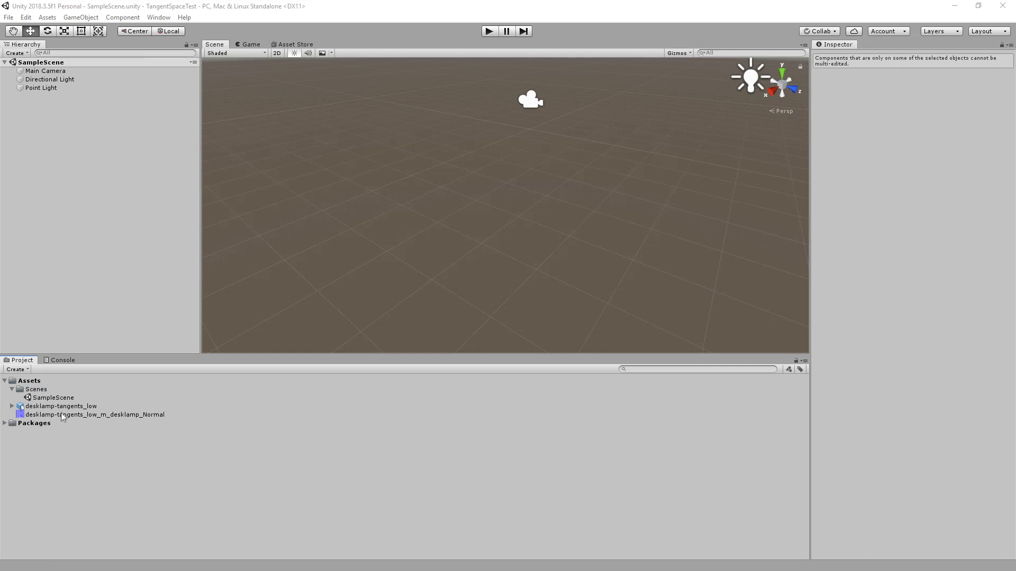
- Place desklamp-tangents_low in the scene at scale 0,1 and raise it above the floor
left_click(65, 407)
left_click_drag(66, 406, 612, 188)
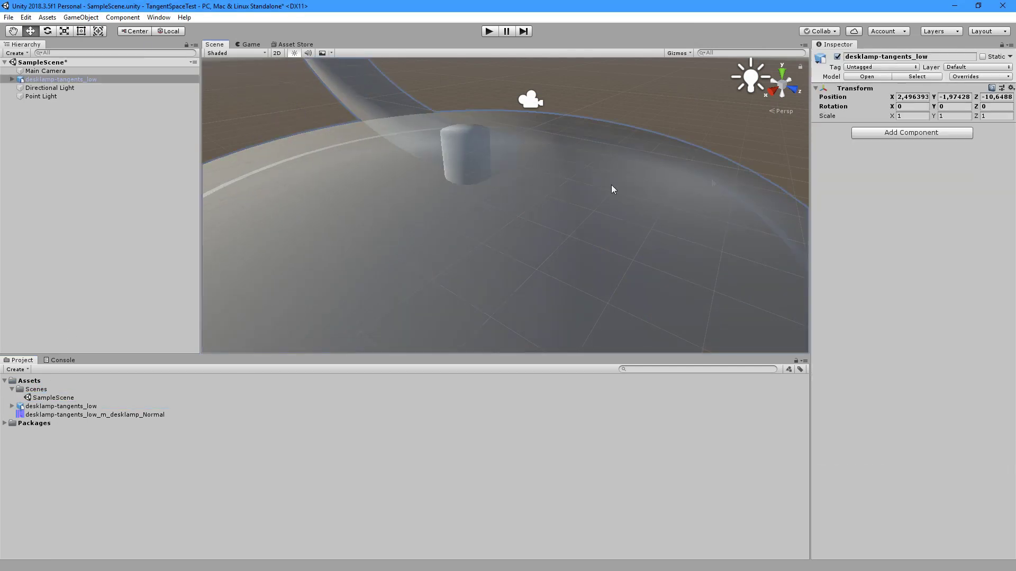
left_click(904, 116)
type("0,1")
key("Tab")
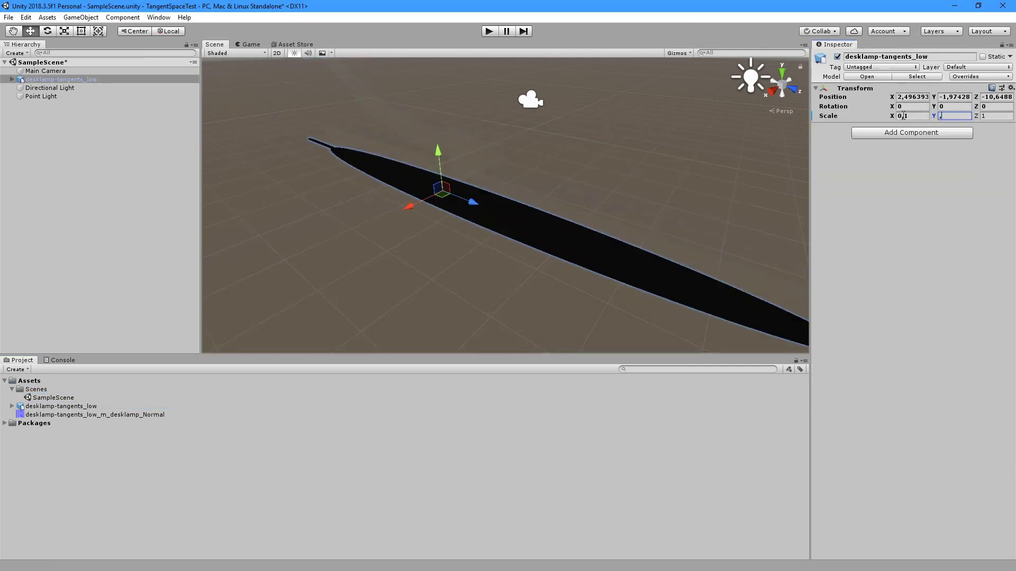
type("0,1")
key("Tab")
type("0,1")
key("Return")
key("f")
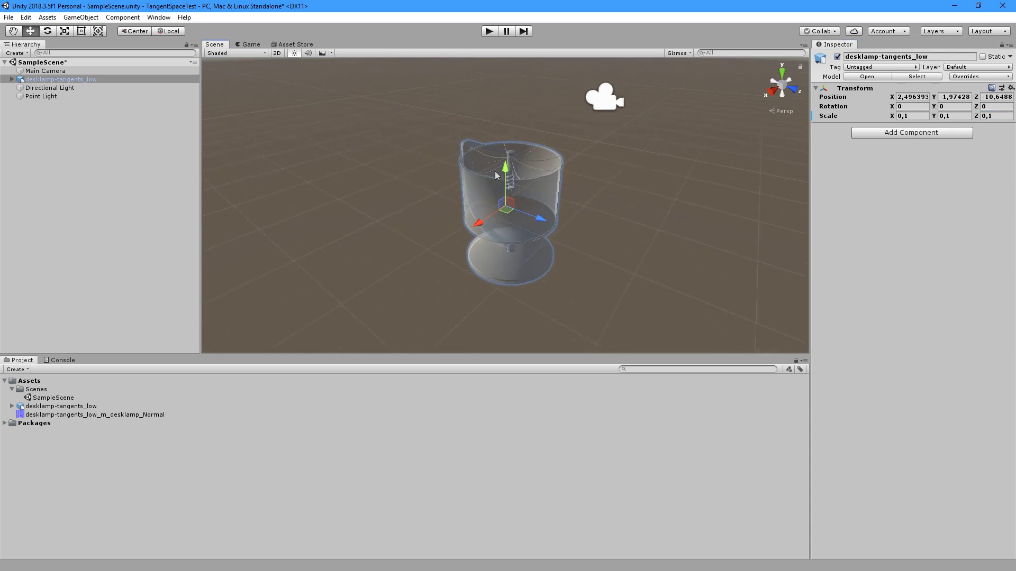
left_click_drag(503, 169, 522, 59)
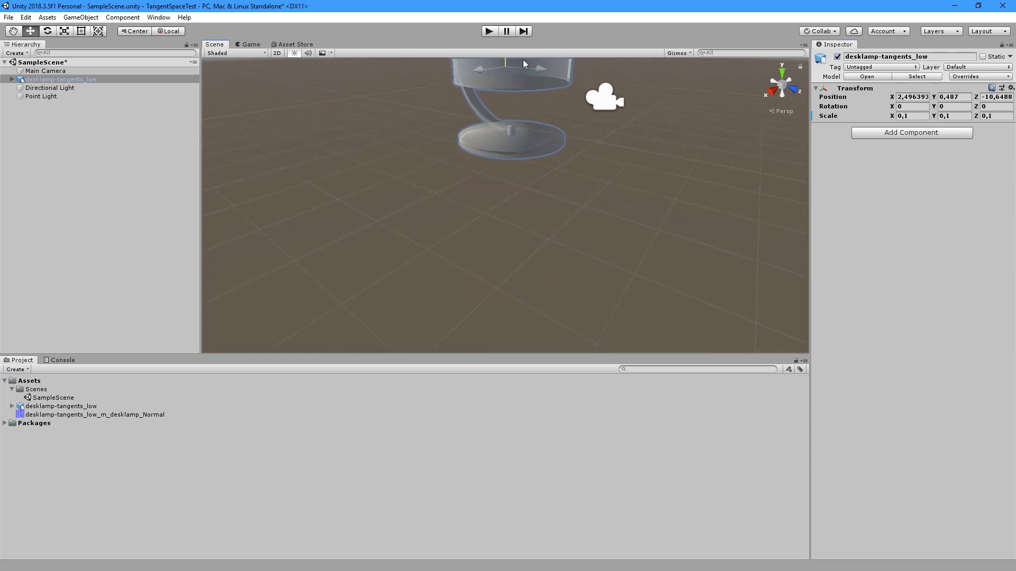
key("f")
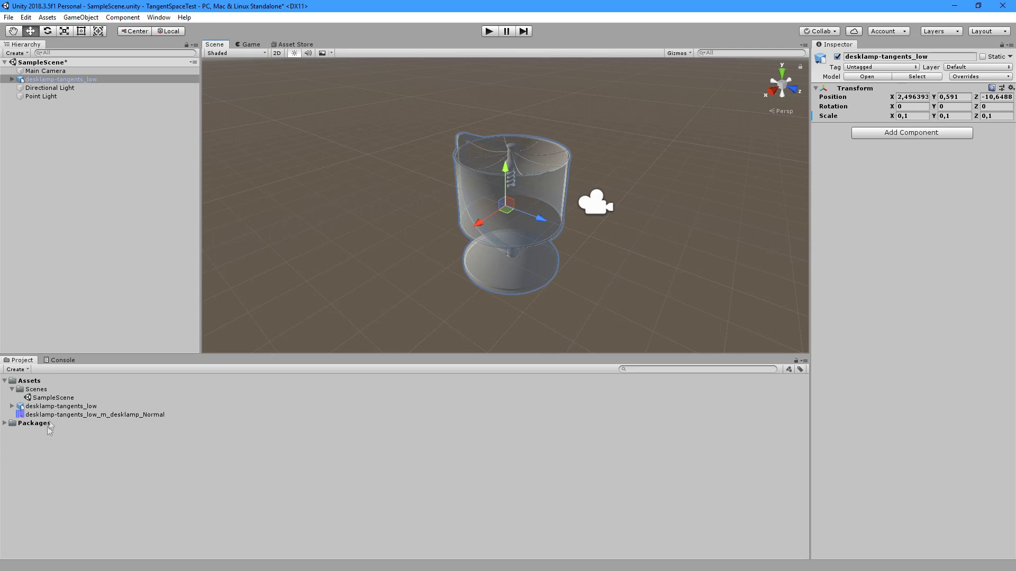
- Create a New Material asset, check the model's tangent import options, and select the material
right_click(253, 407)
mouse_move(334, 164)
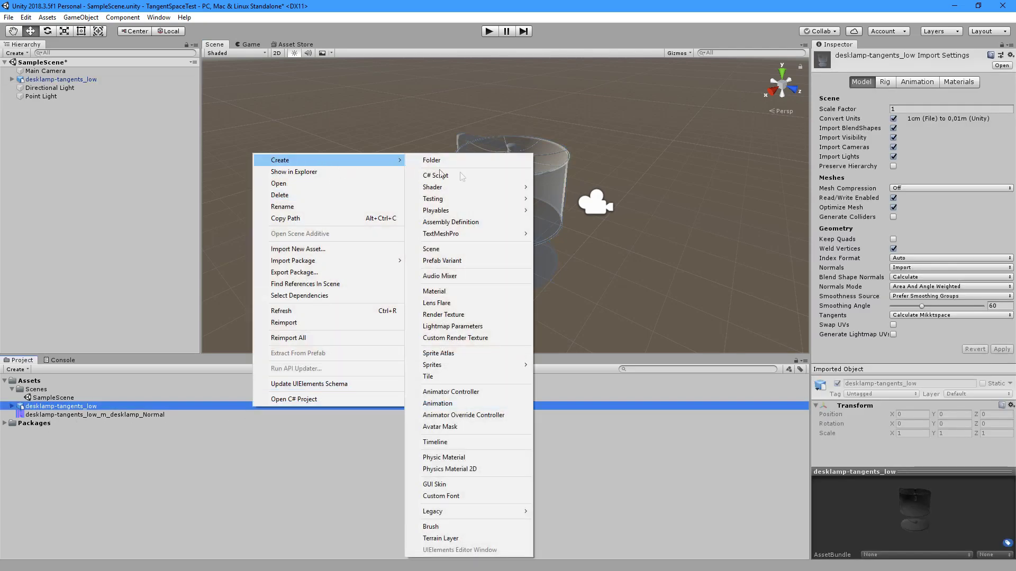
left_click(458, 291)
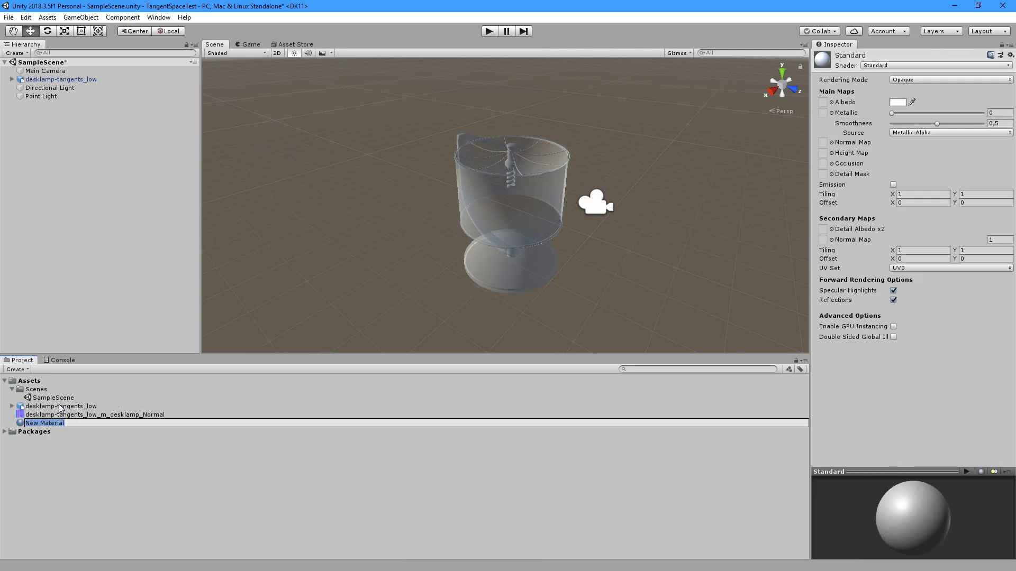
left_click(97, 427)
left_click(76, 408)
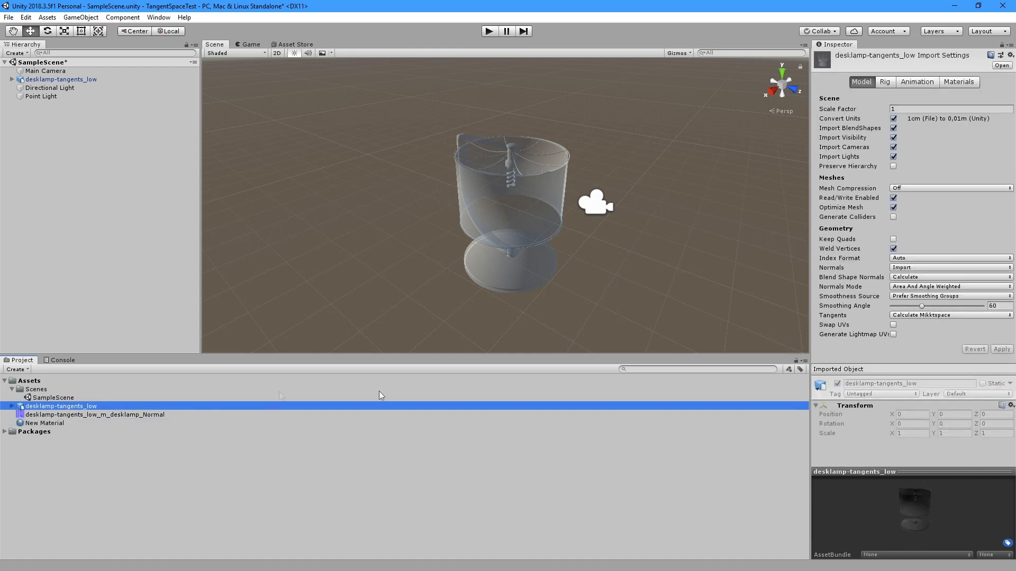
mouse_move(846, 316)
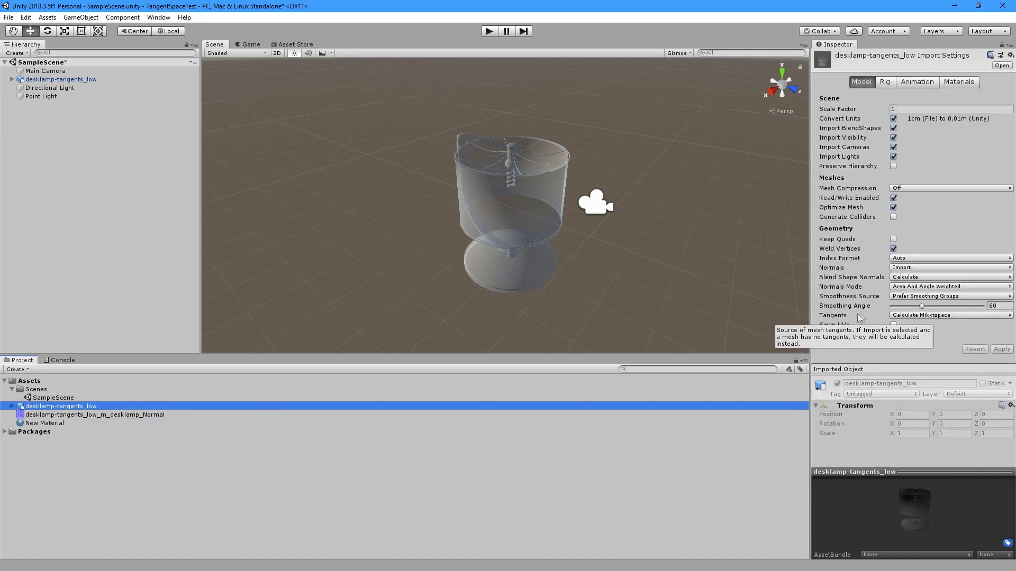
left_click(911, 316)
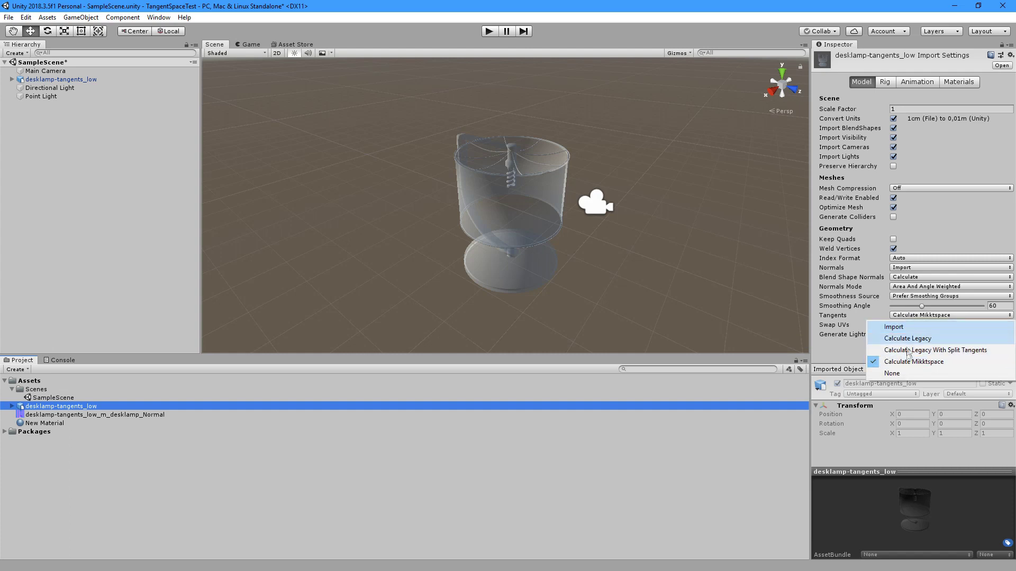
left_click(69, 426)
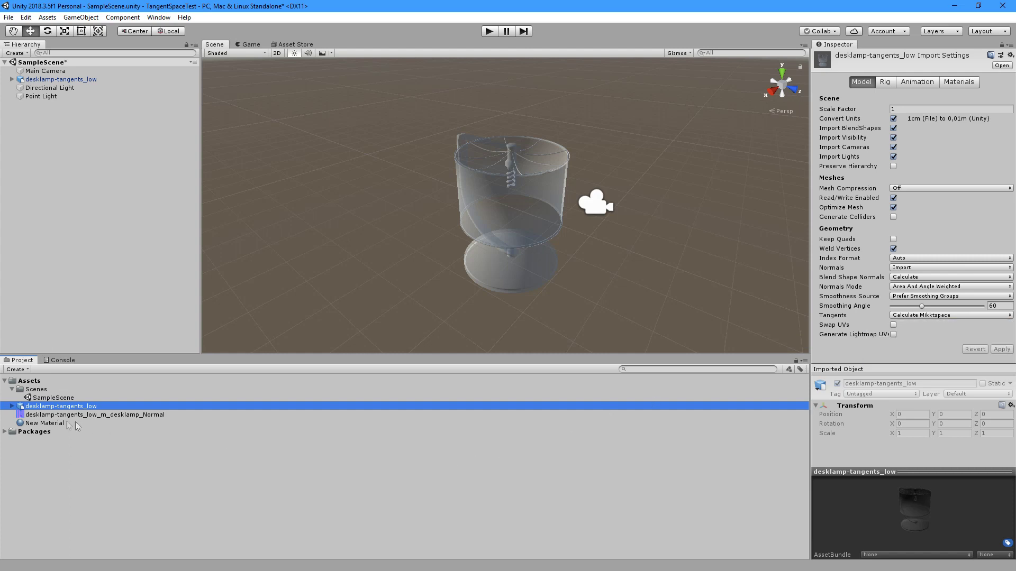
left_click(51, 425)
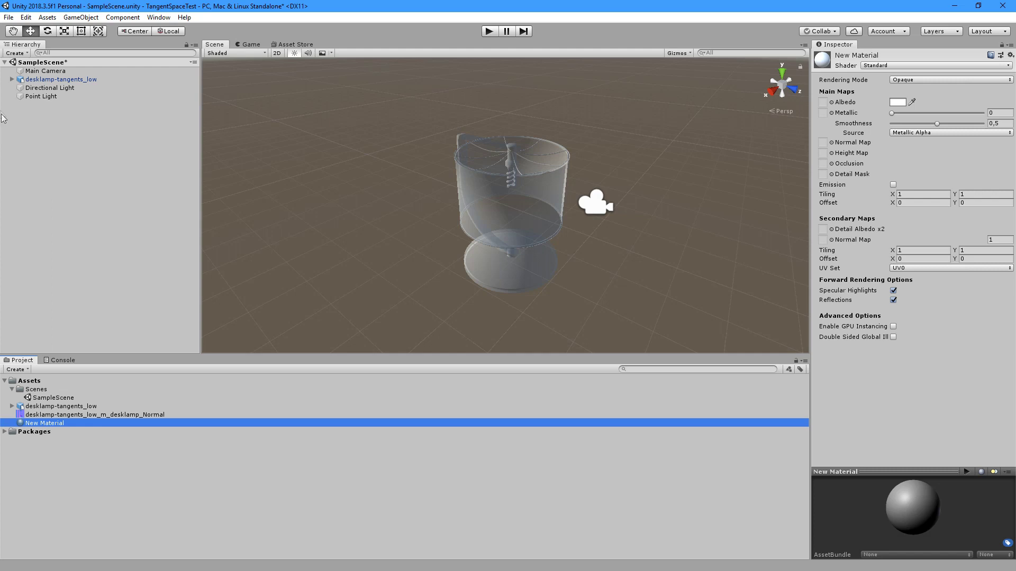
- Apply New Material to the lamp's shade, base, arm and top parts
left_click(11, 79)
left_click_drag(53, 425, 500, 212)
left_click_drag(47, 426, 511, 250)
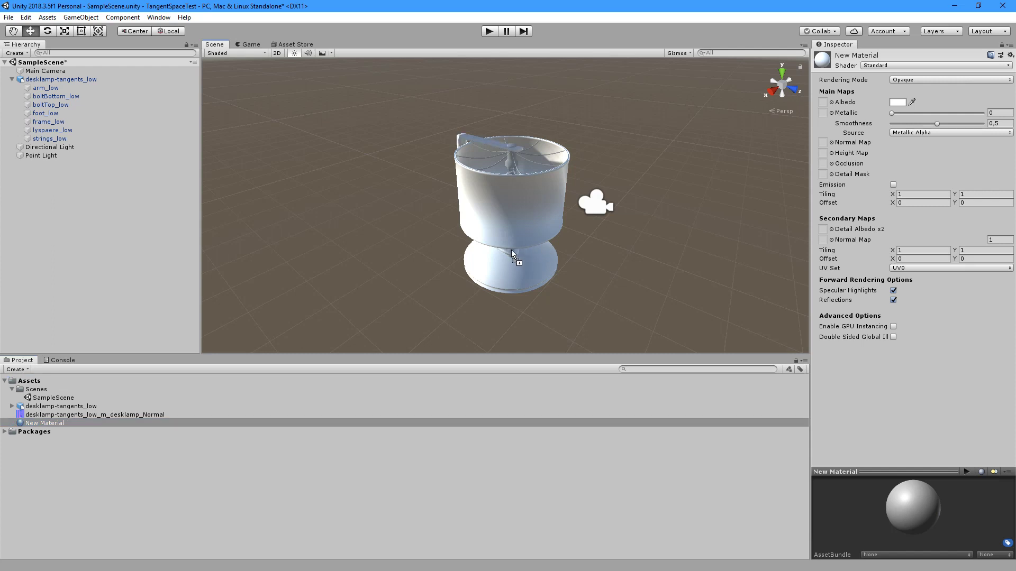
scroll(533, 265, "up", 5)
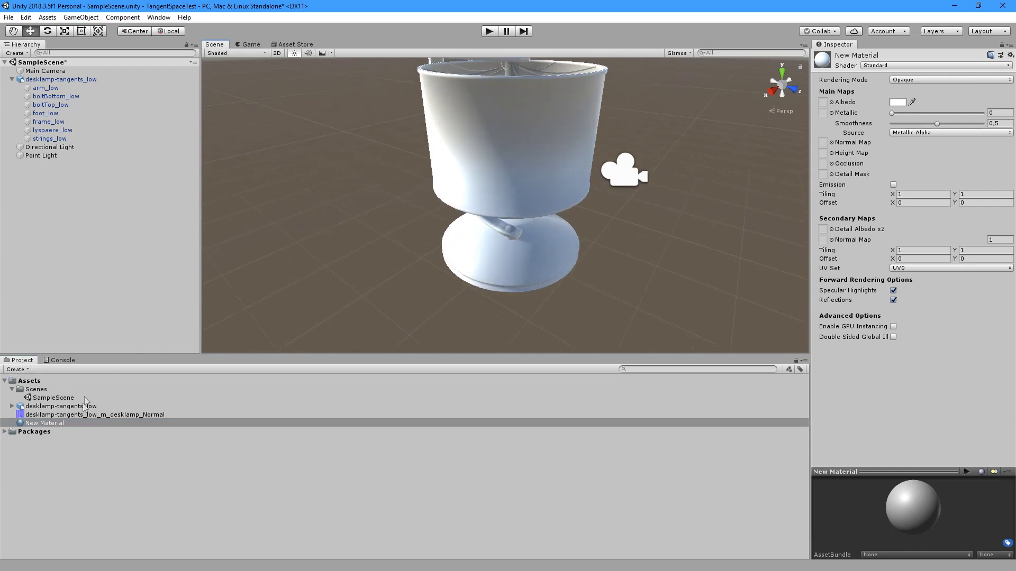
left_click_drag(67, 423, 510, 240)
middle_click_drag(529, 132, 352, 338)
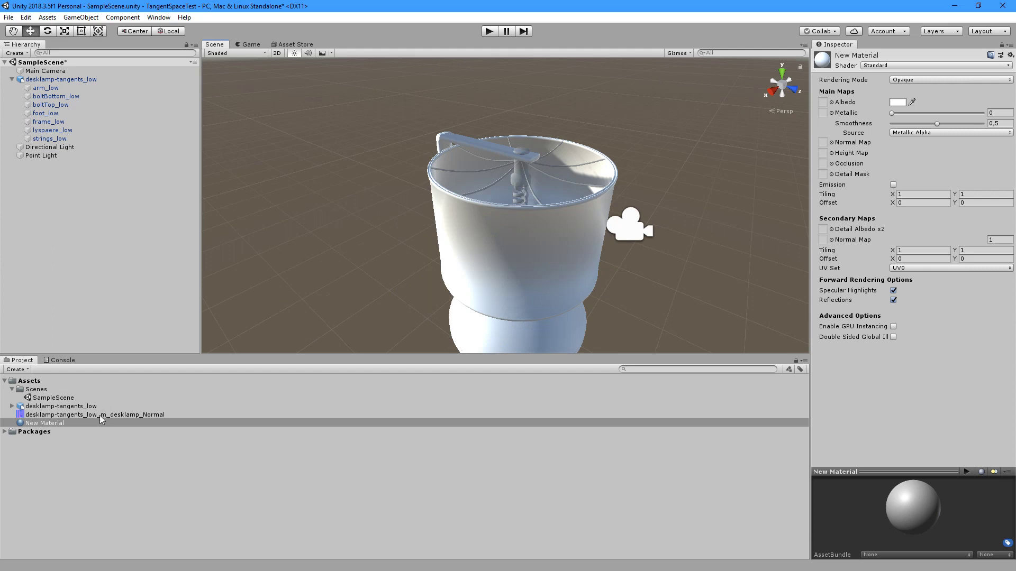
left_click_drag(100, 424, 53, 431)
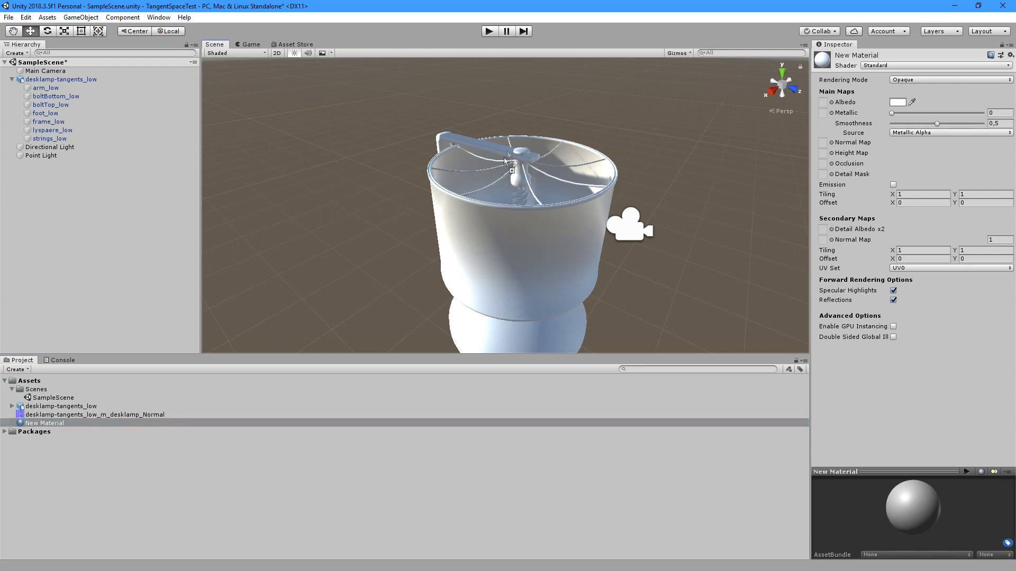
- Assign the baked desklamp Normal texture as New Material's normal map, fix its import type, and inspect the lamp
mouse_move(74, 424)
left_mouse_down()
mouse_move(62, 419)
mouse_move(794, 213)
mouse_move(821, 183)
mouse_move(823, 143)
left_mouse_up()
left_click(996, 164)
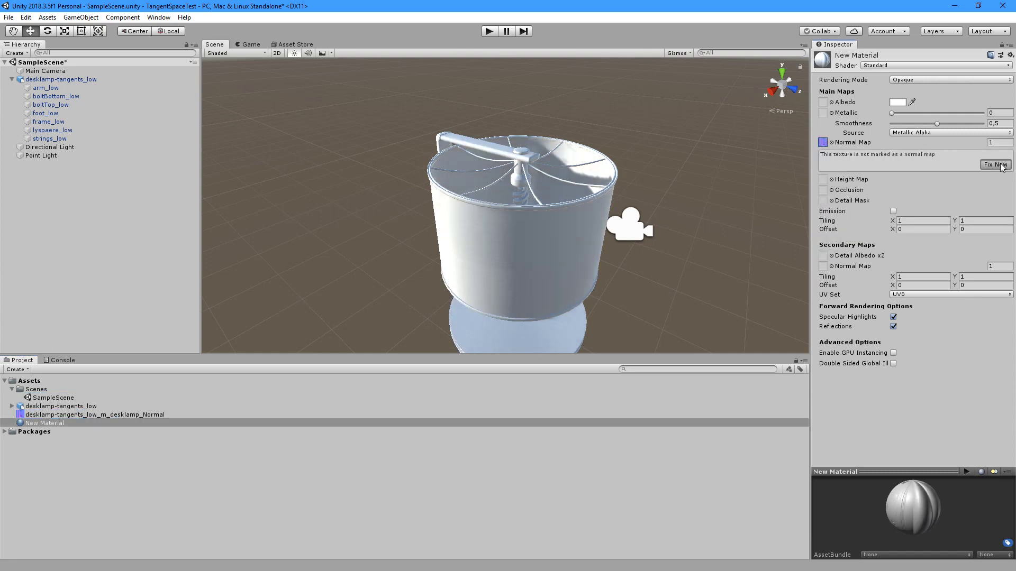
middle_click_drag(687, 185, 671, 170)
left_click_drag(671, 169, 480, 204, "alt")
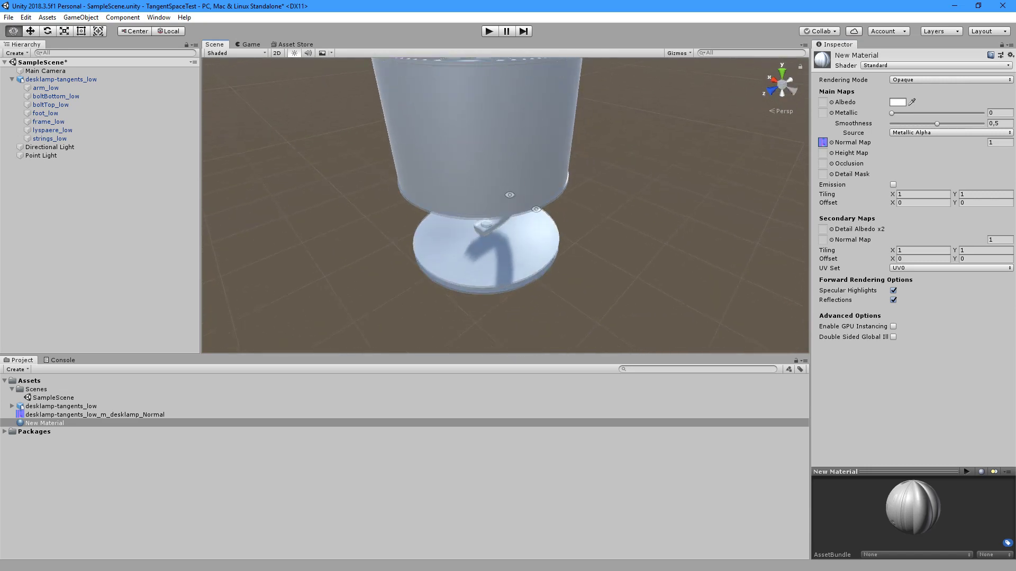
left_click_drag(510, 195, 535, 222, "alt")
scroll(580, 223, "up", 10)
scroll(515, 213, "down", 8)
- Rotate the lamp to about -19.457 degrees around its vertical axis
left_click(535, 221)
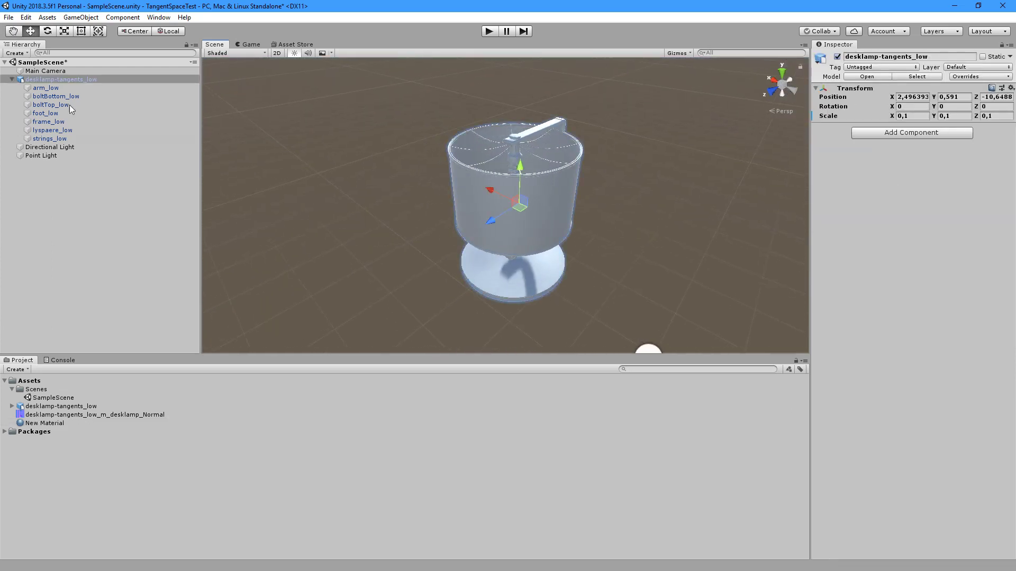
left_click(72, 80)
key("r")
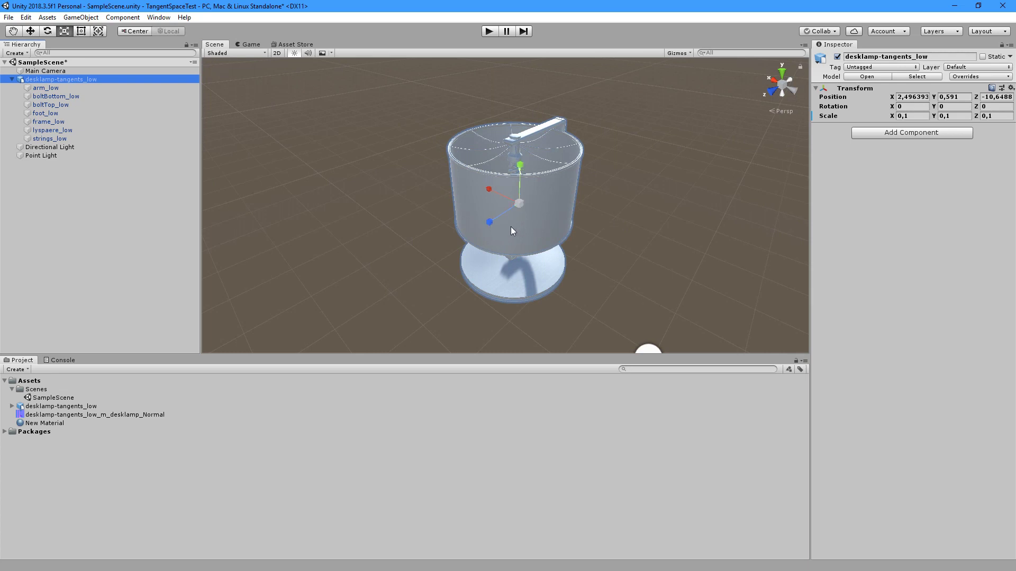
key("e")
left_click_drag(500, 230, 614, 182)
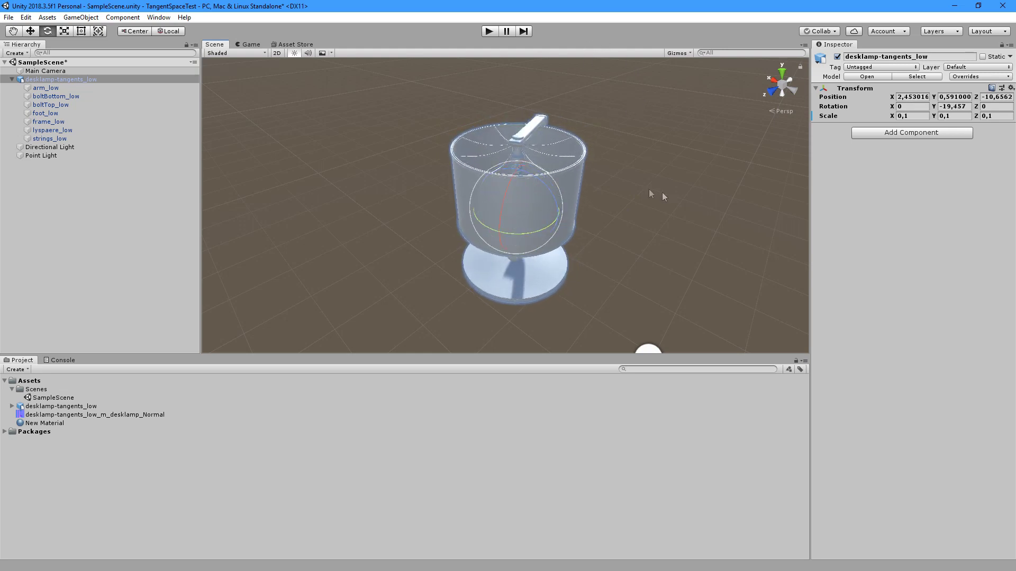
mouse_move(609, 180)
middle_mouse_down()
mouse_move(556, 186)
mouse_move(607, 196)
middle_mouse_up()
key("f")
left_click(628, 193)
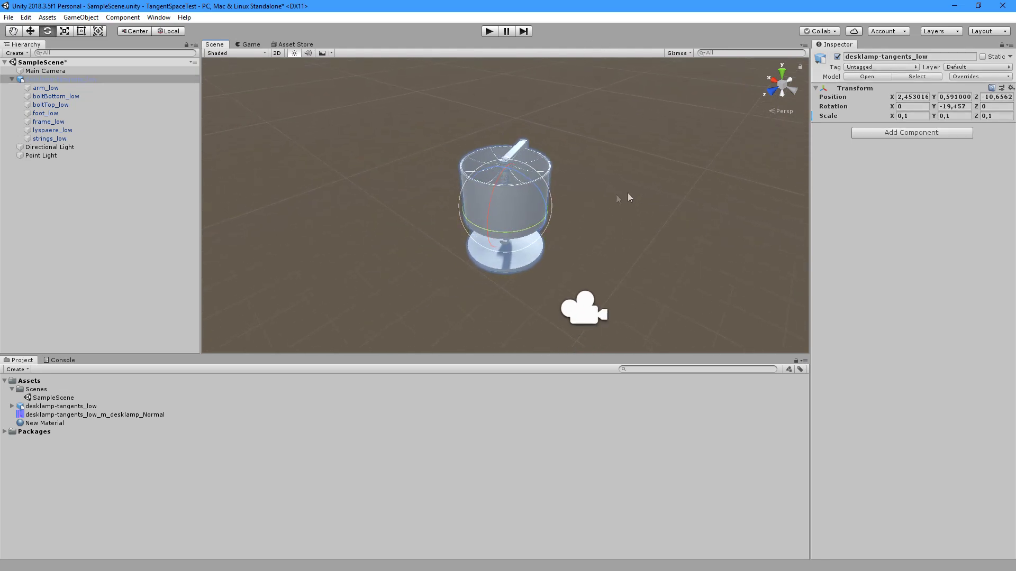
scroll(602, 198, "up", 3)
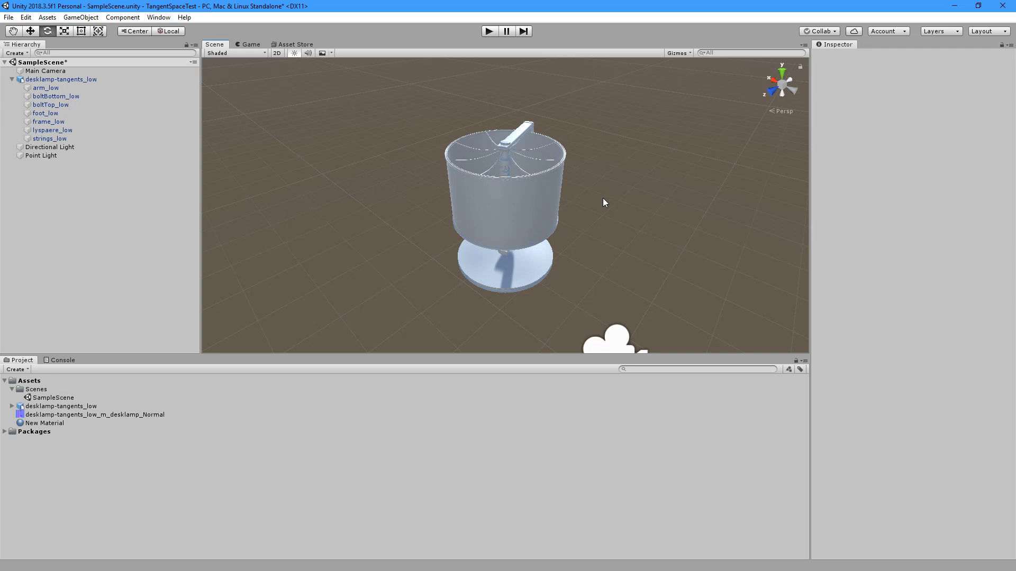
- Set the lamp model's Tangents import setting to Calculate Legacy
left_click(475, 210)
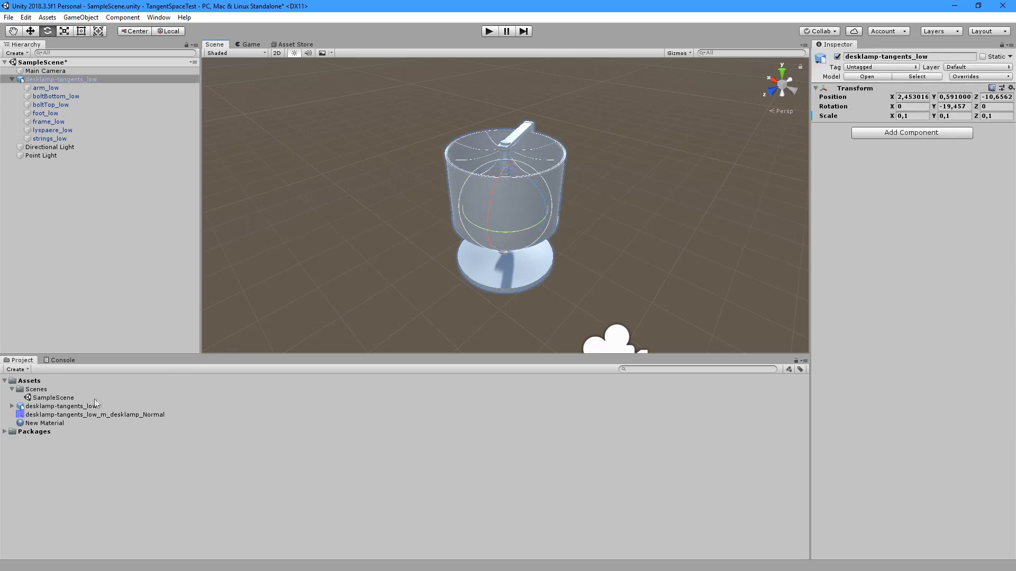
left_click(81, 404)
left_click(913, 316)
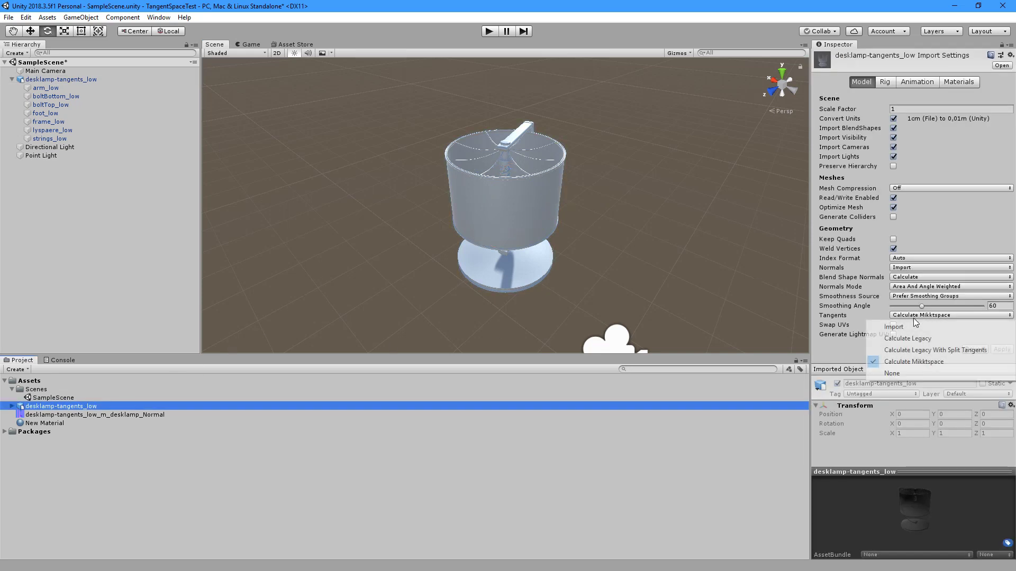
left_click(907, 339)
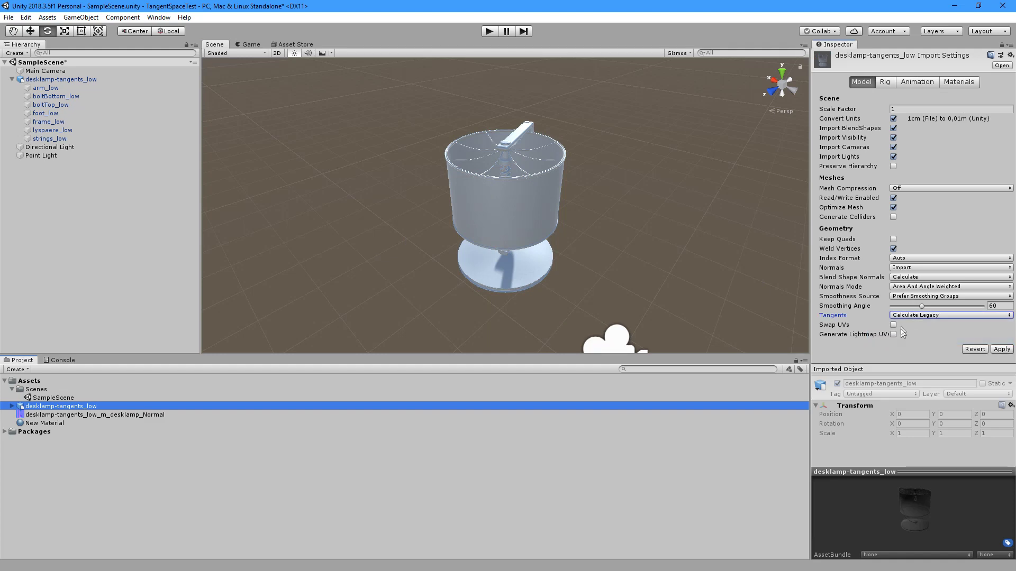